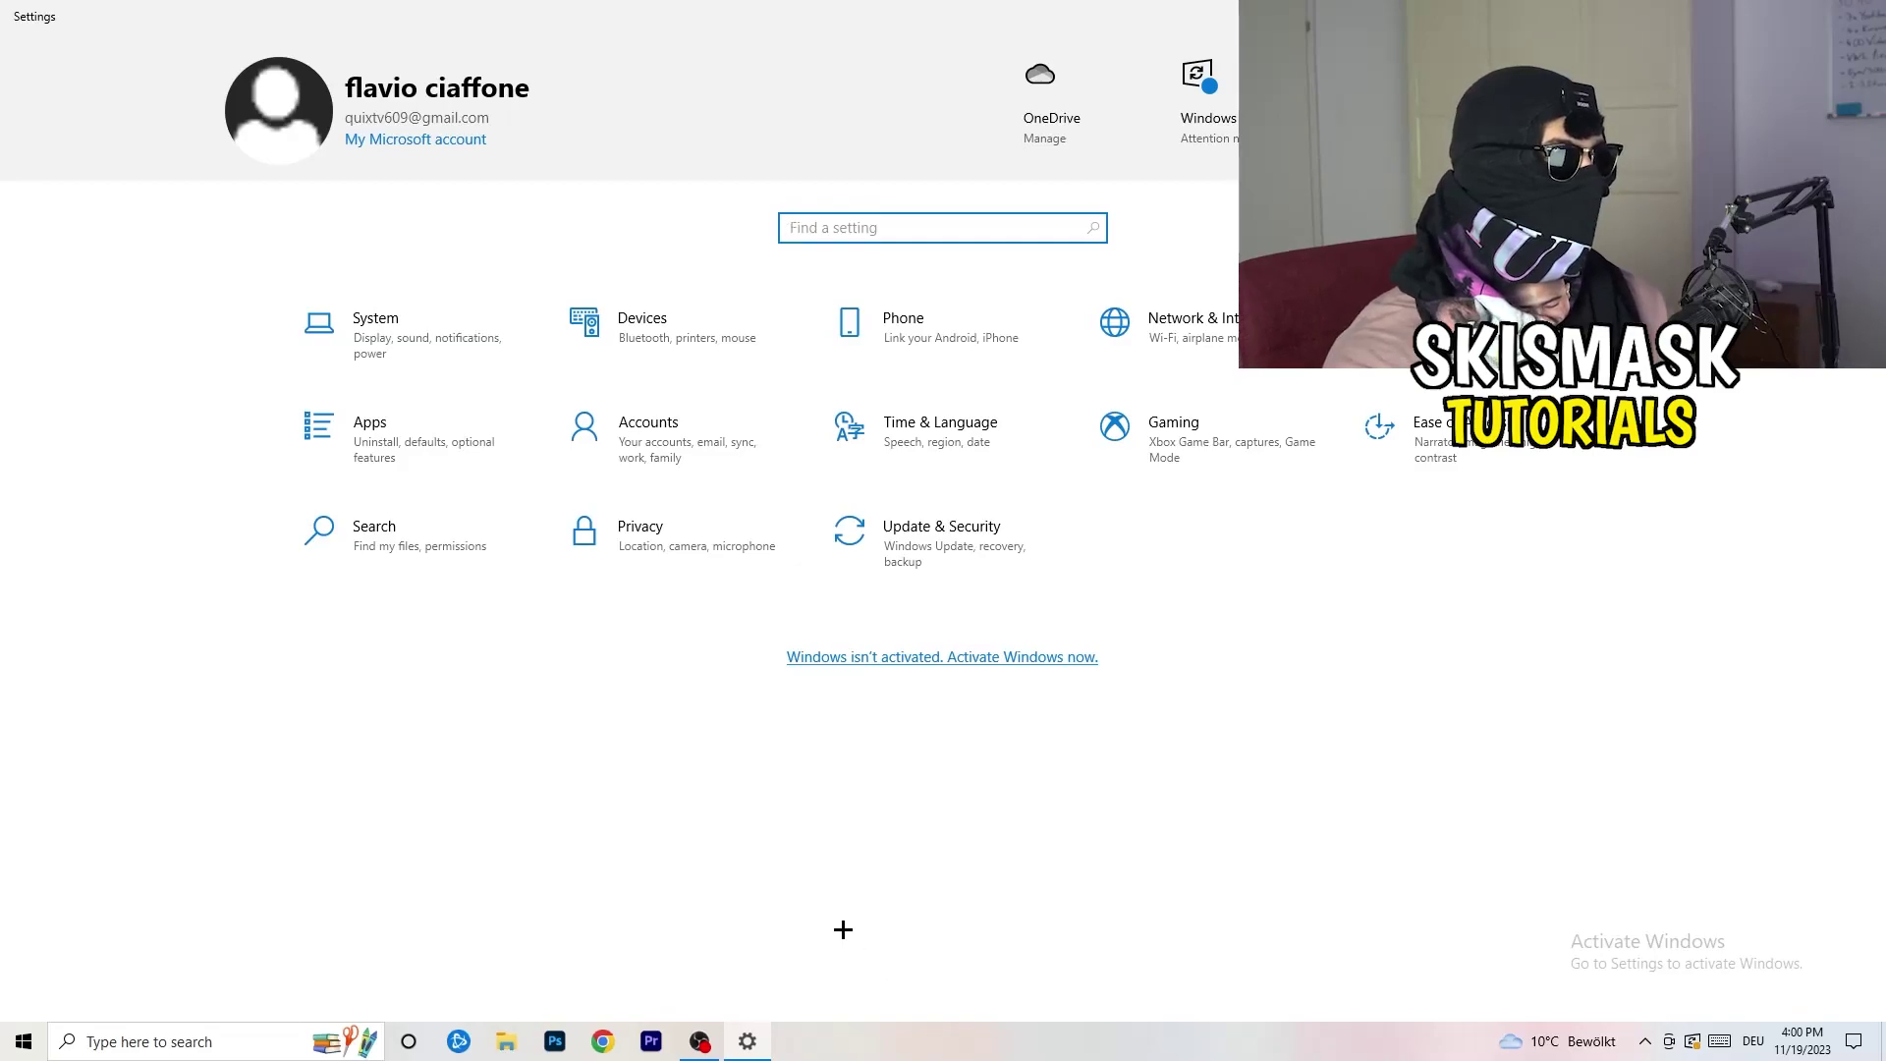
Review the Xbox Game Bar, Captures and Game Mode pages of the Gaming settings and close Settings
left_click(1216, 446)
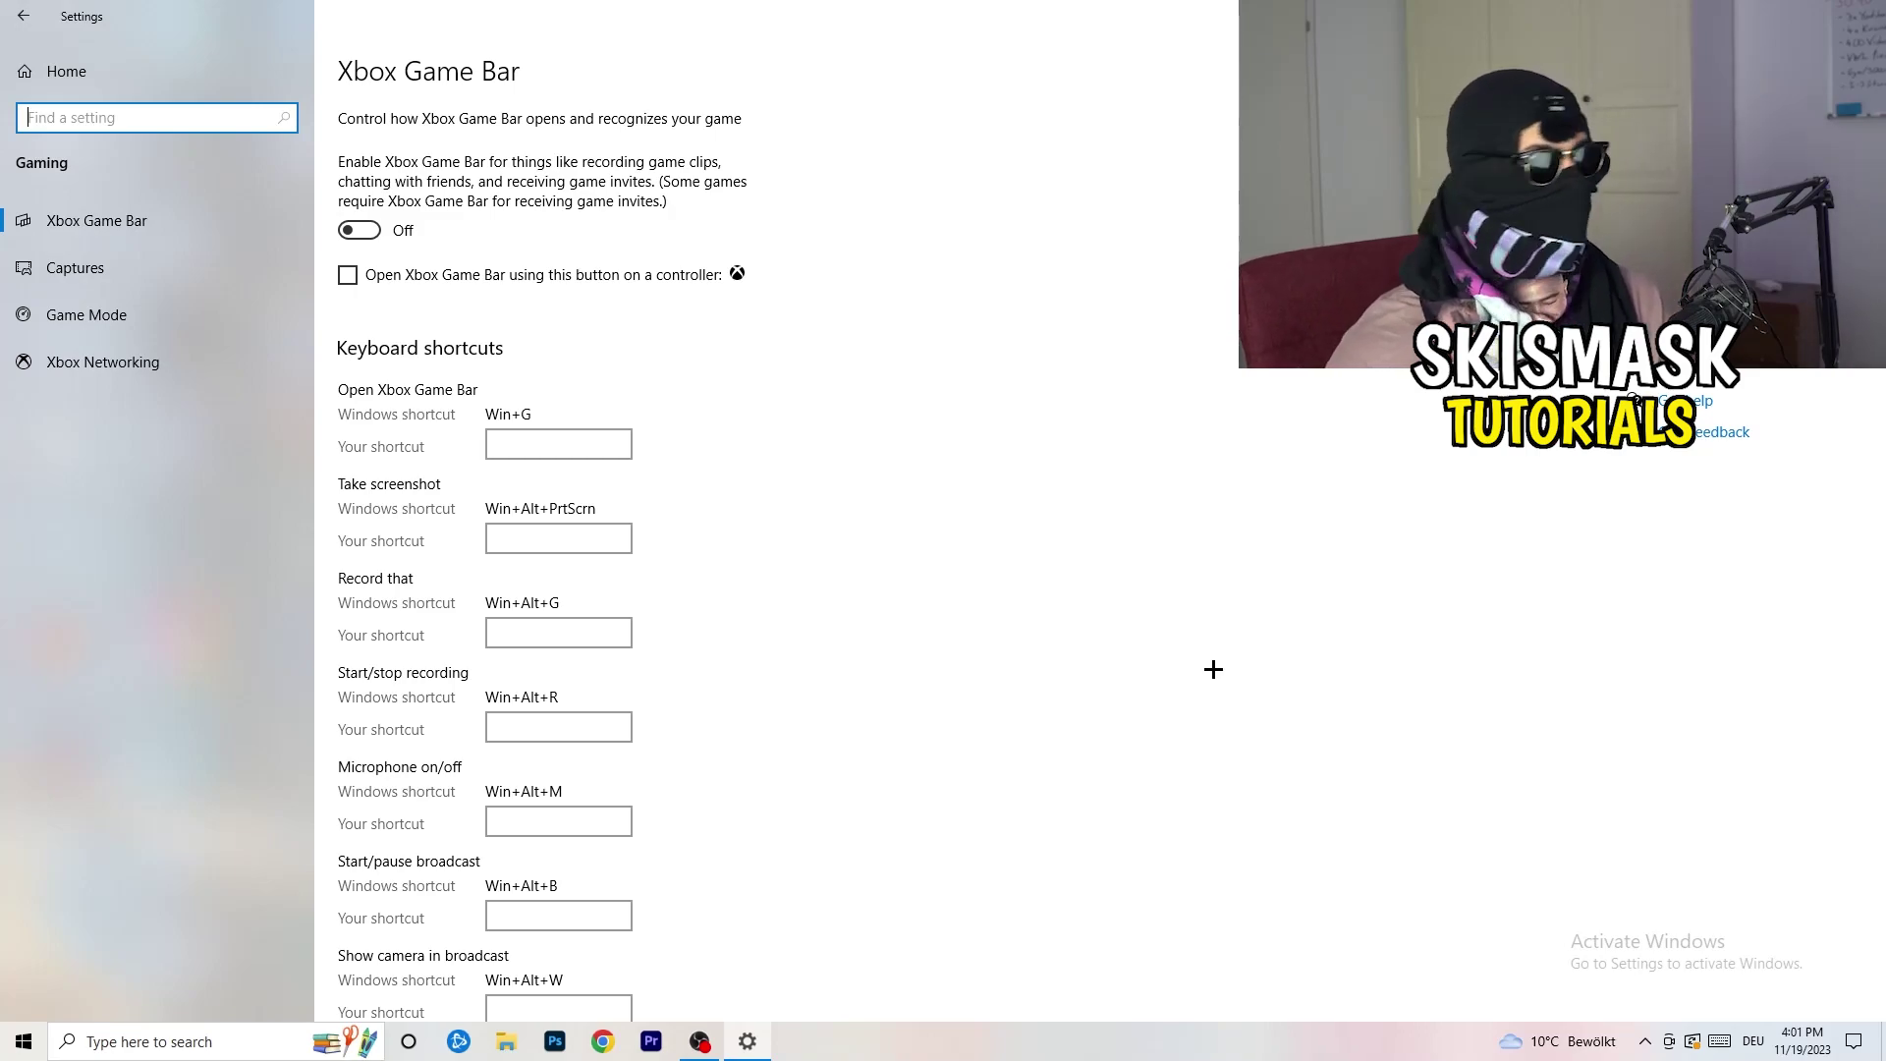
left_click(156, 272)
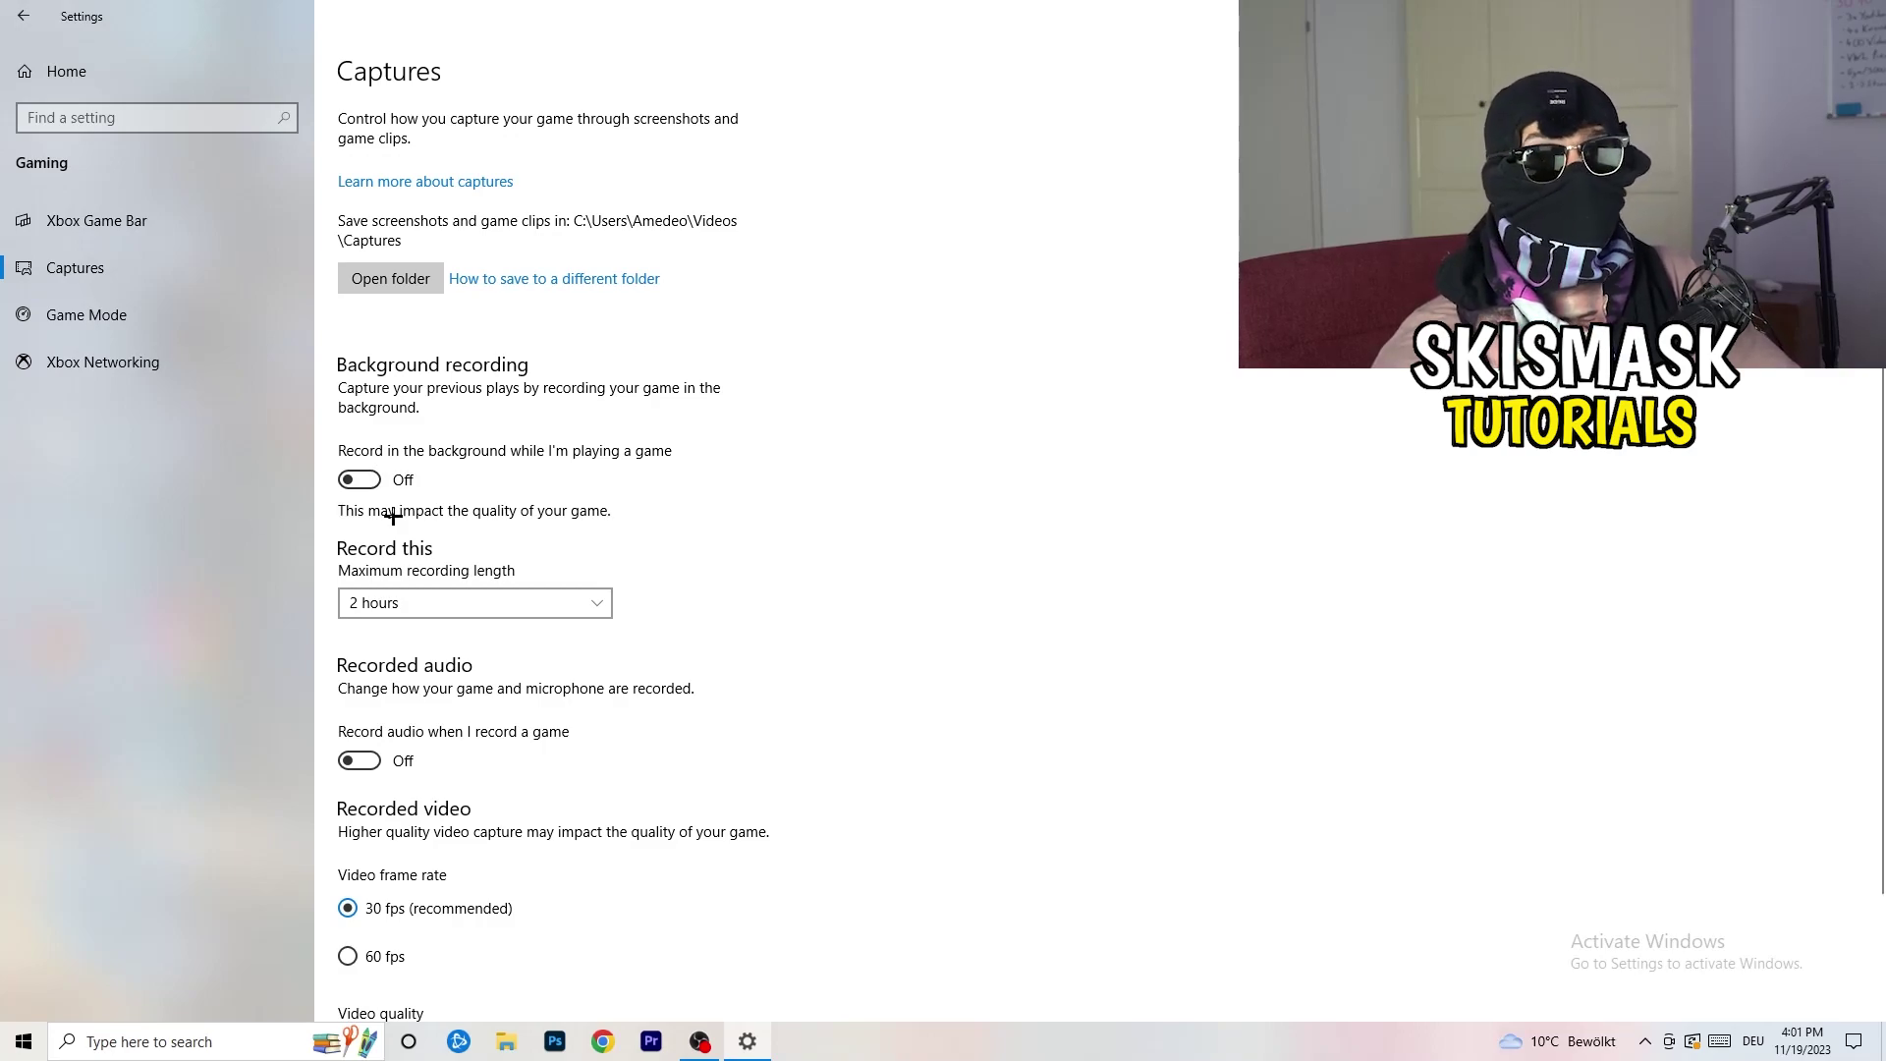
left_click(459, 607)
left_click(1045, 593)
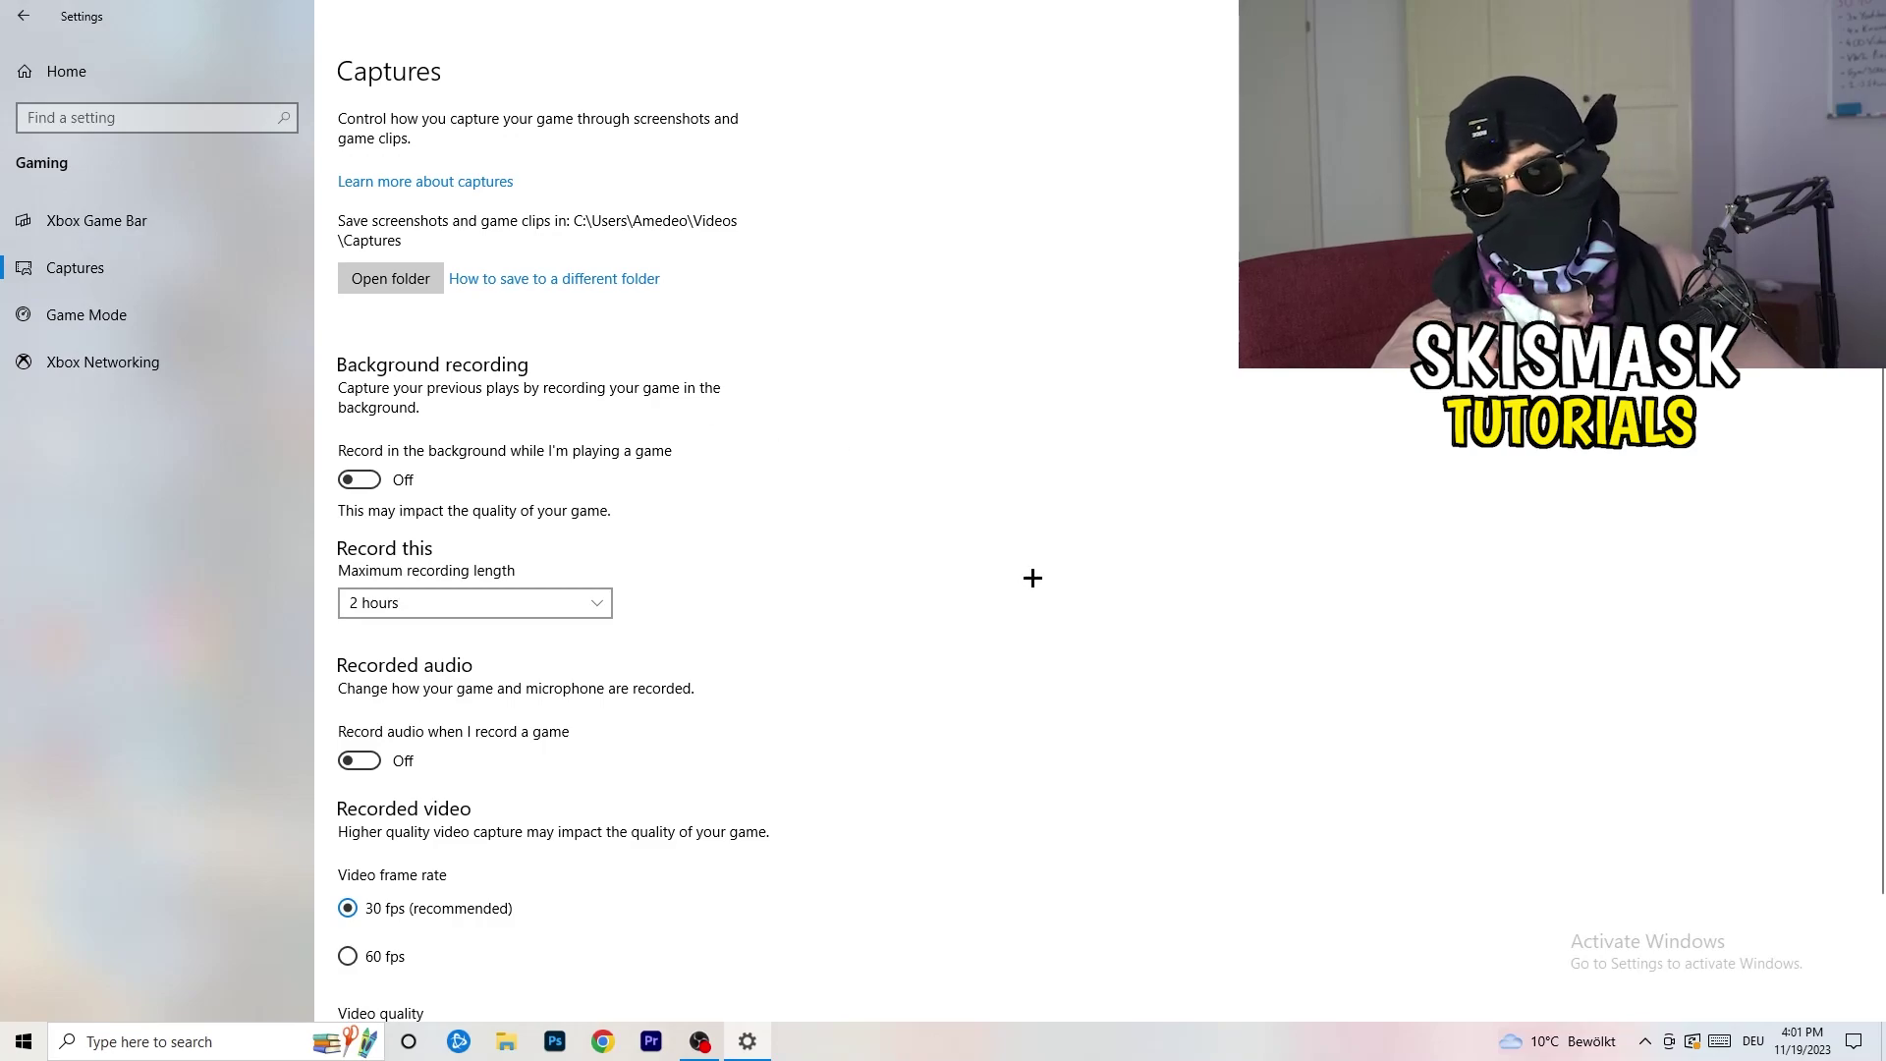
left_click(562, 597)
left_click(1208, 490)
scroll(539, 857, "down", 3)
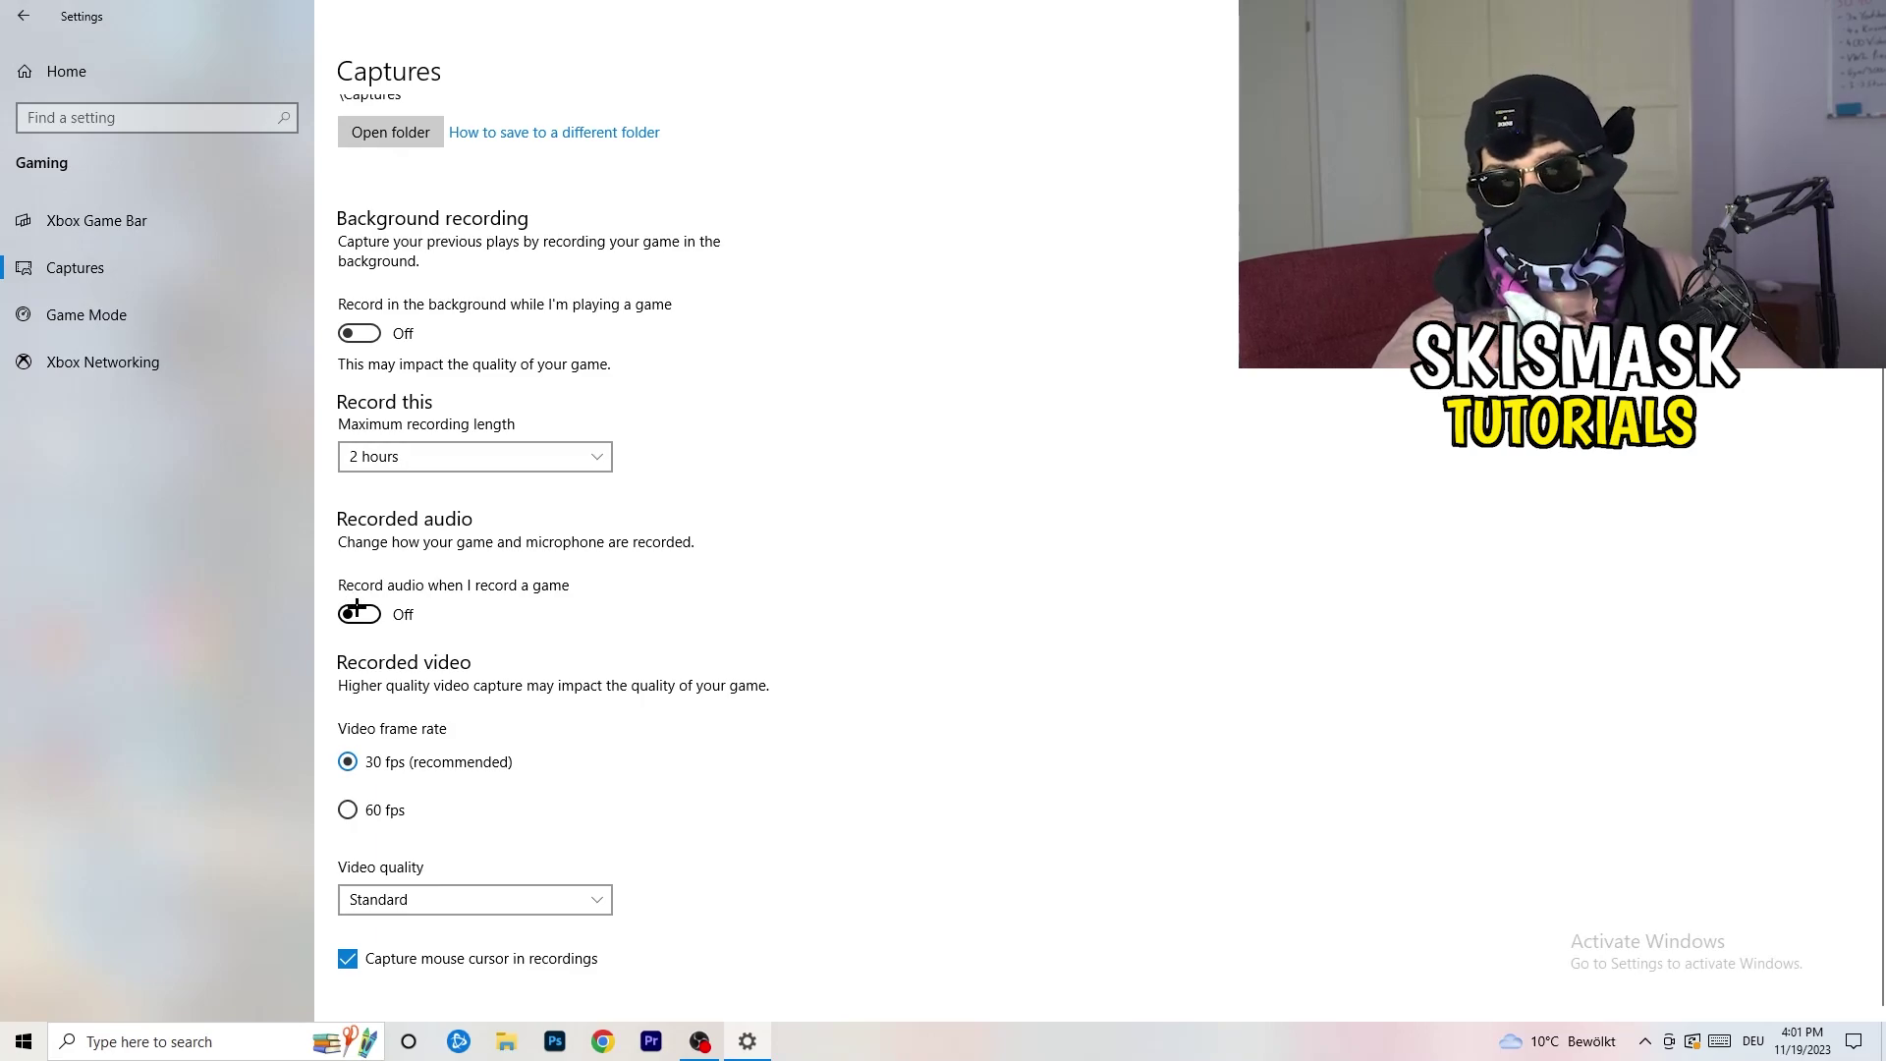
left_click(137, 311)
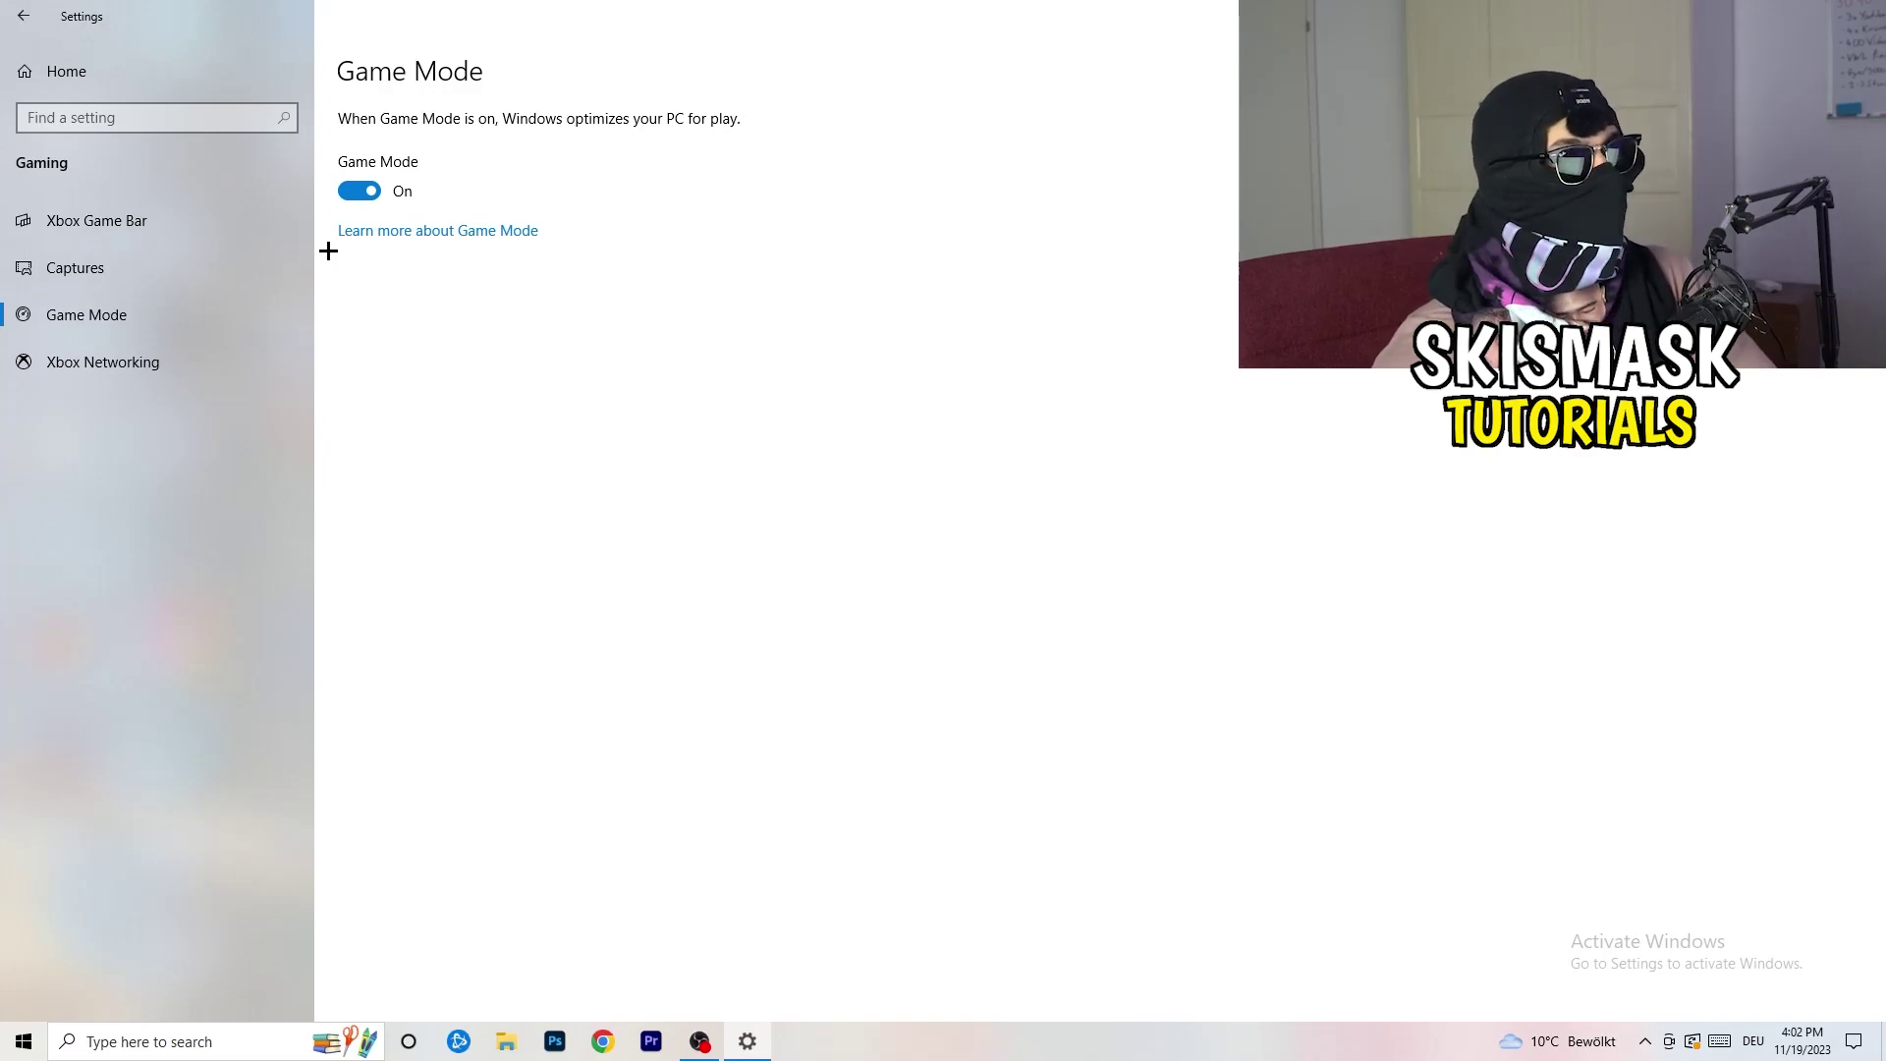
left_click(1863, 15)
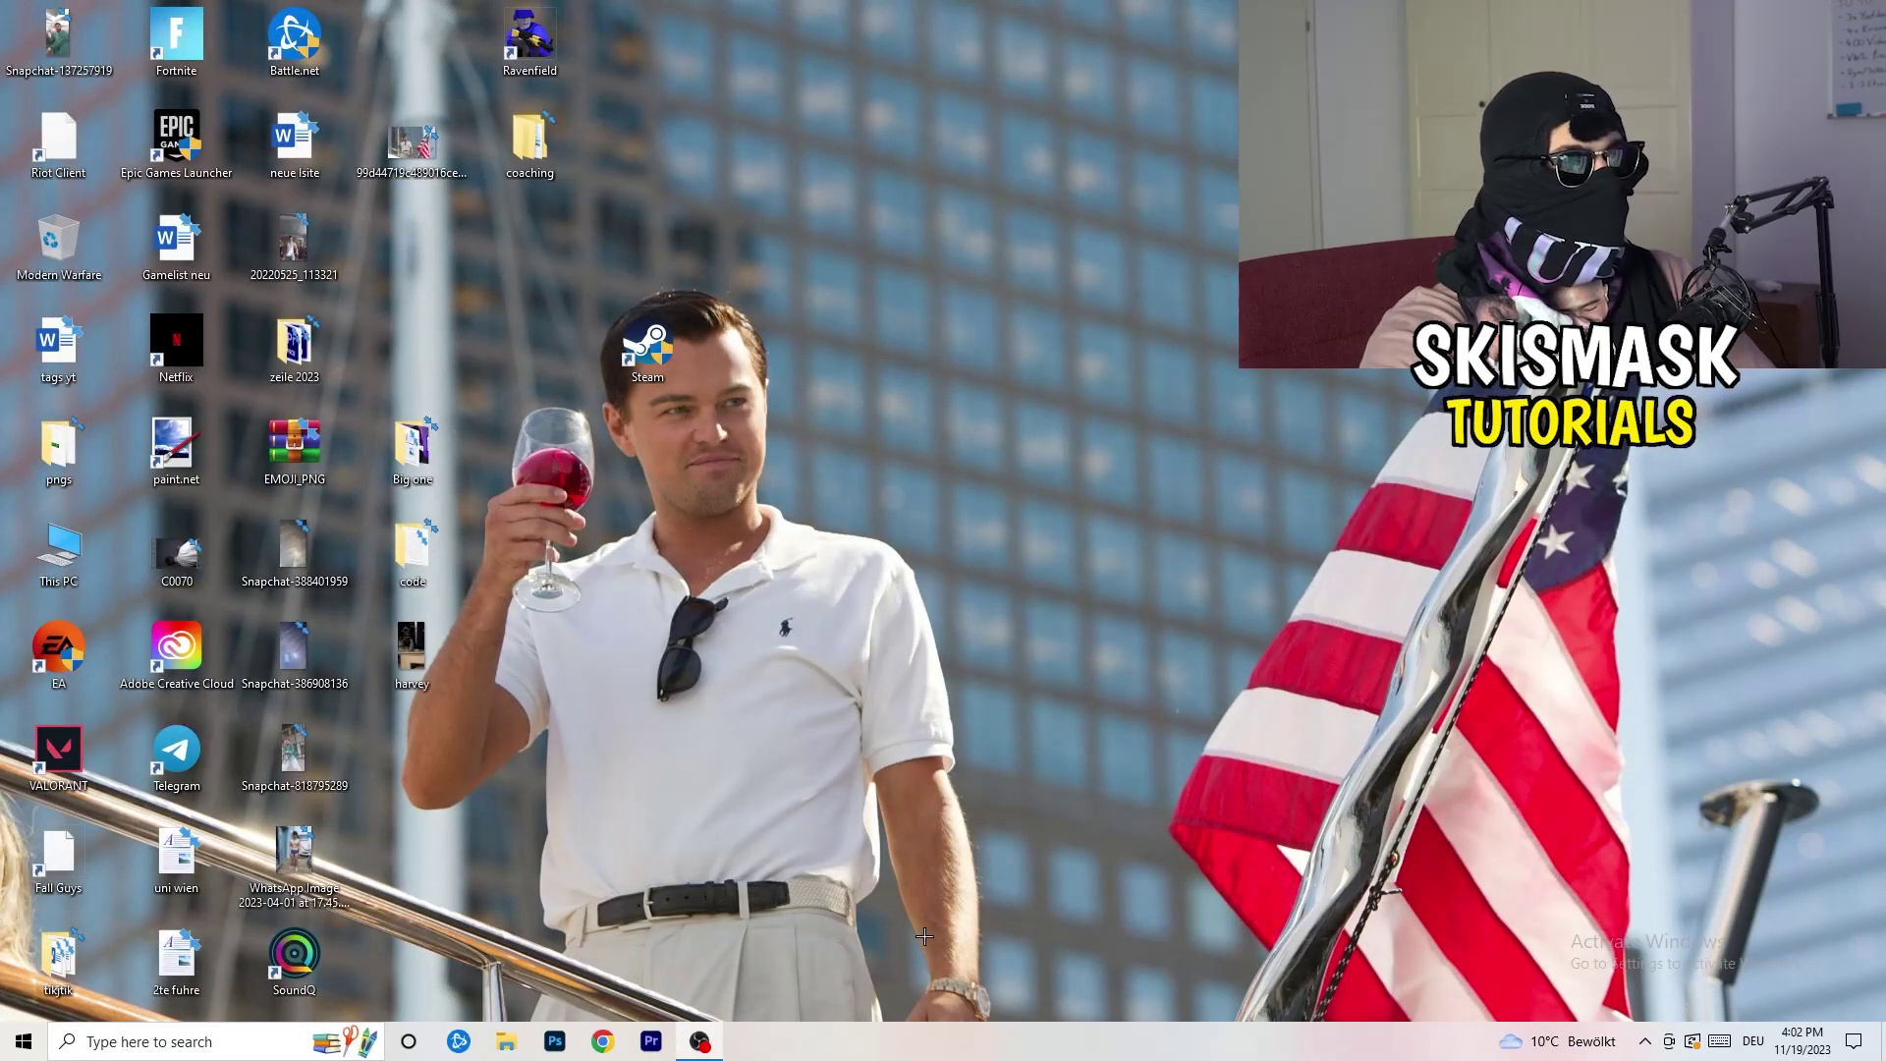
Open Task Manager and maximize its window
left_click_drag(915, 1035, 660, 919)
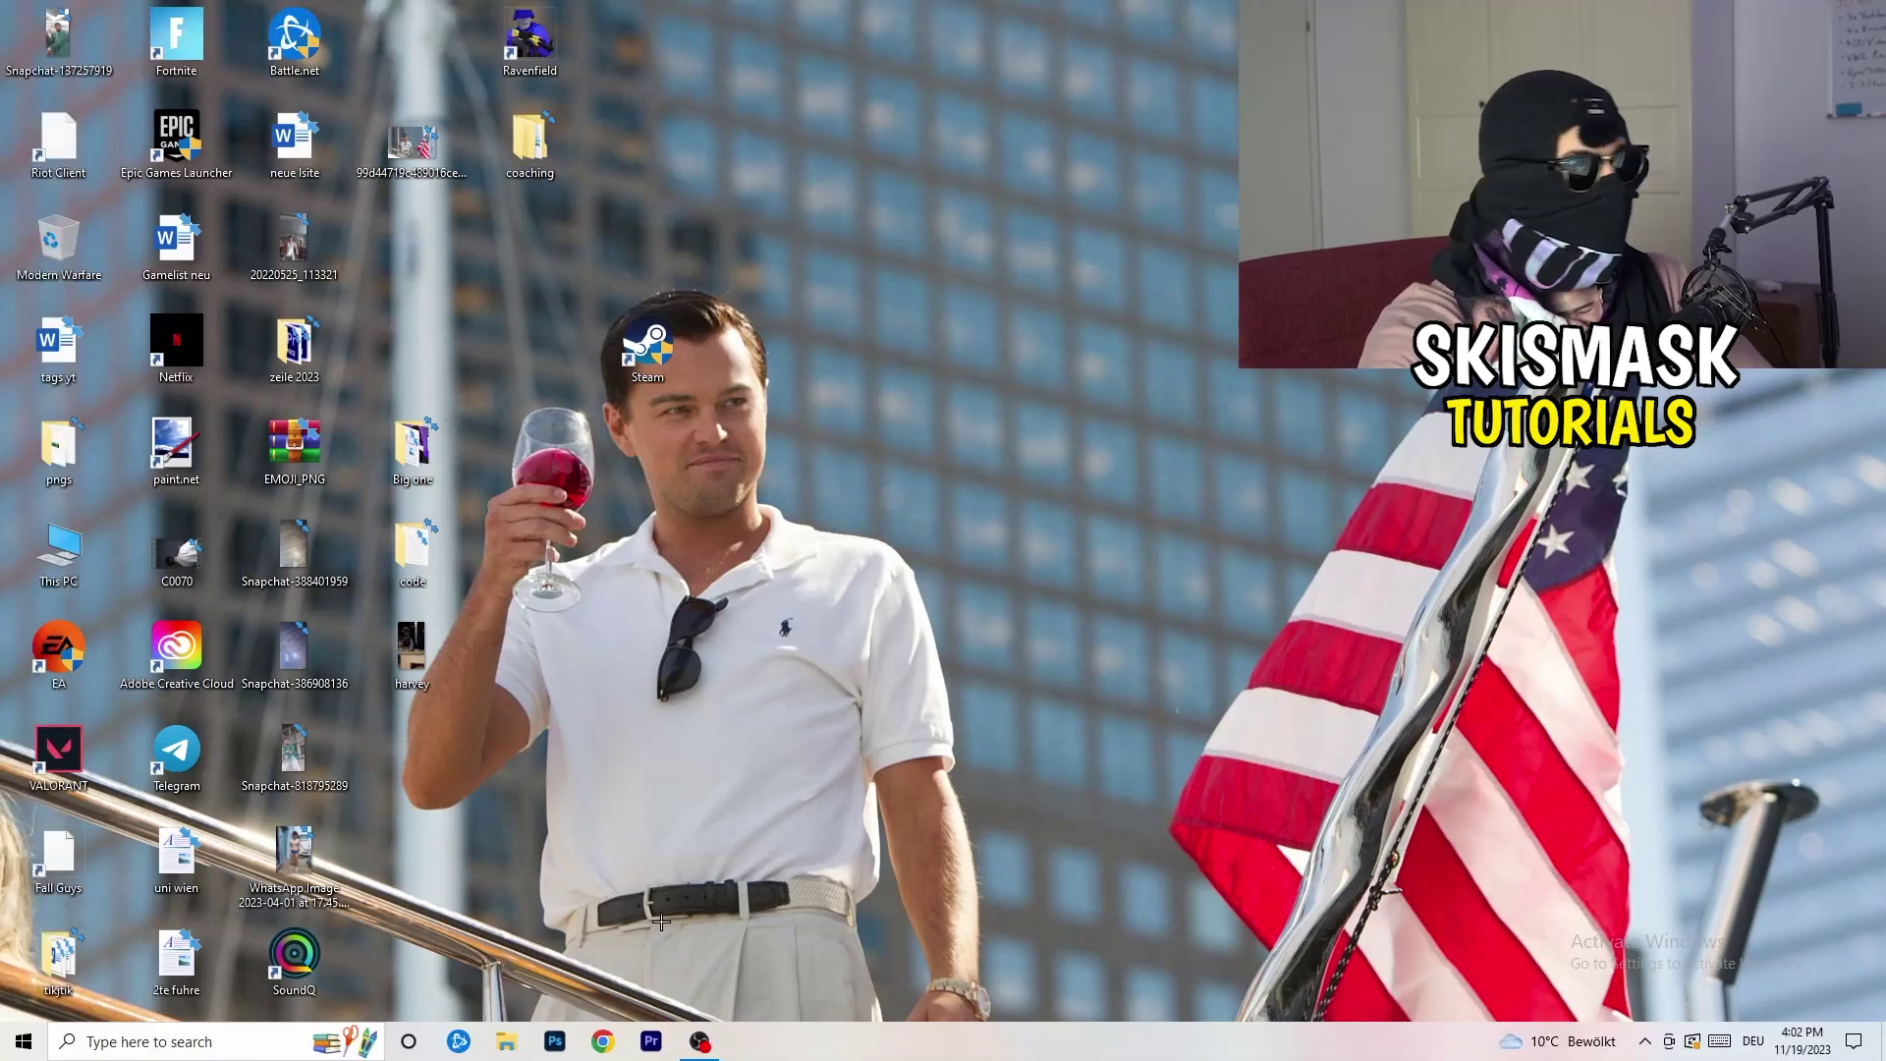
right_click(909, 1040)
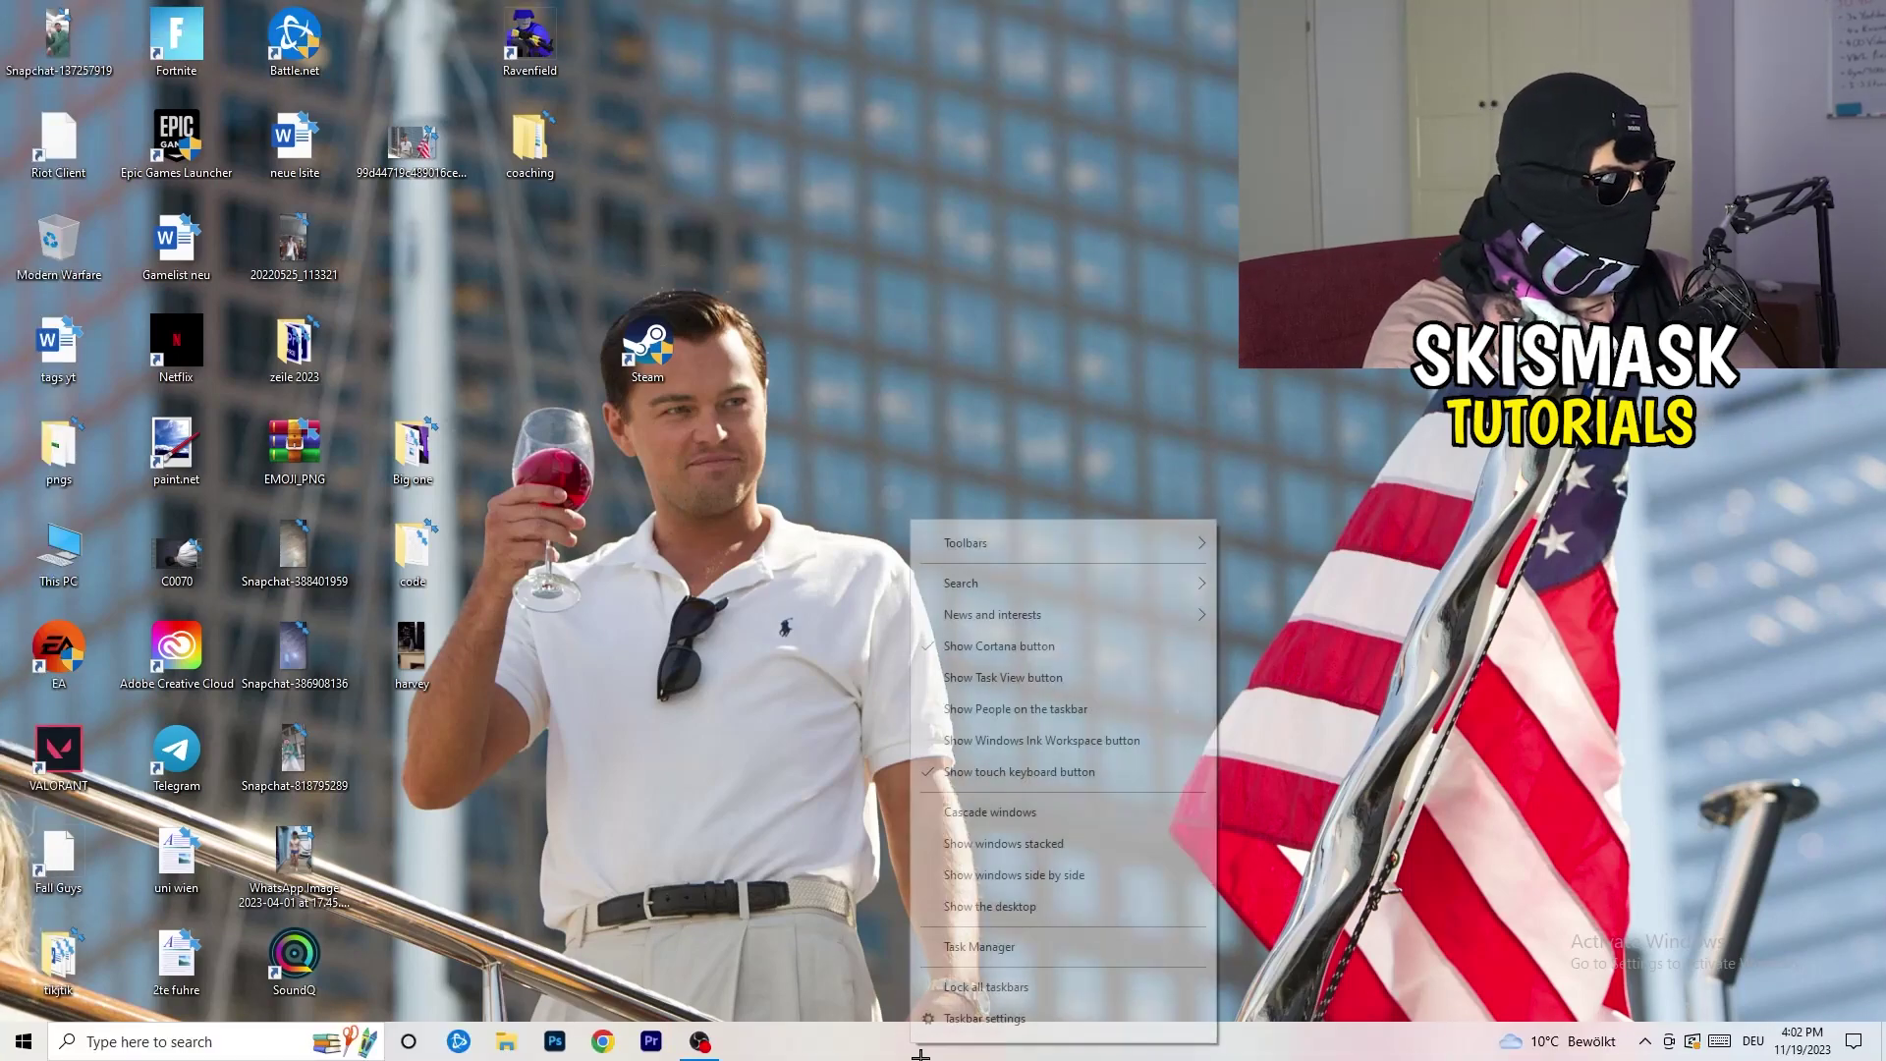
left_click(1014, 954)
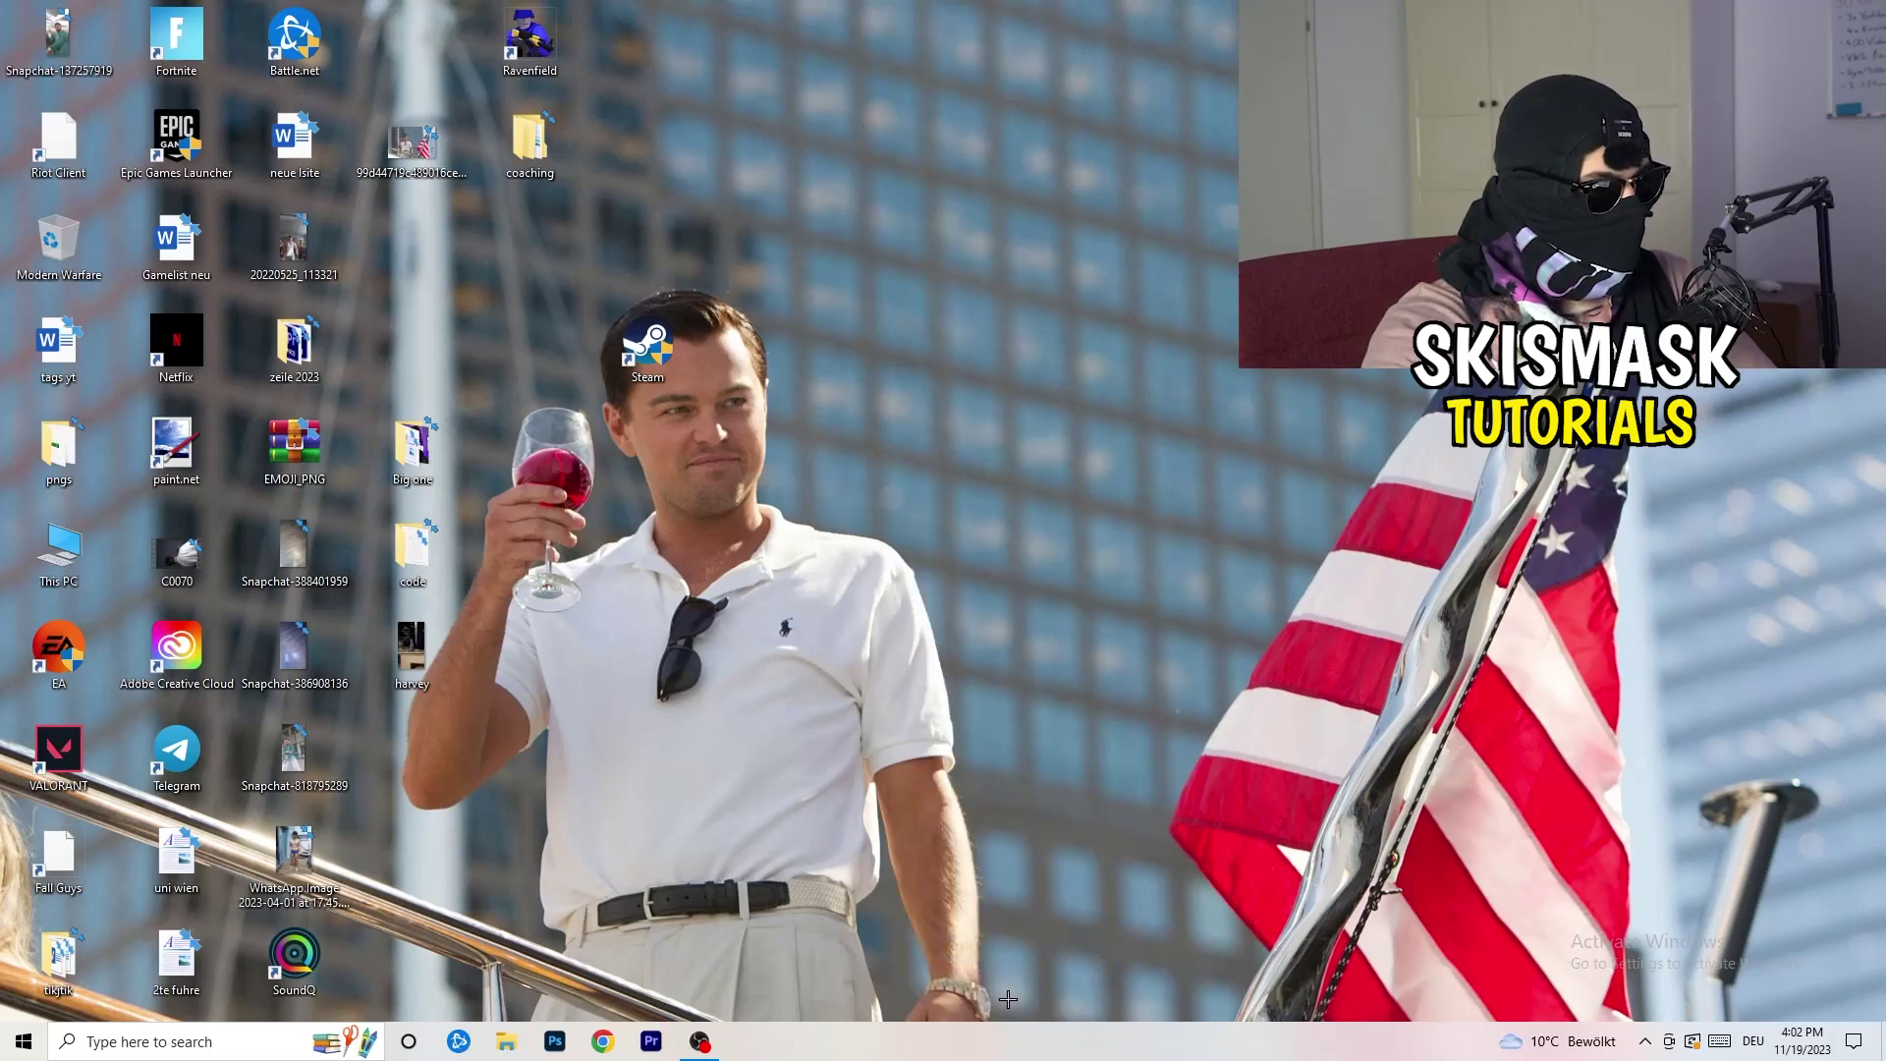
left_click(1089, 50)
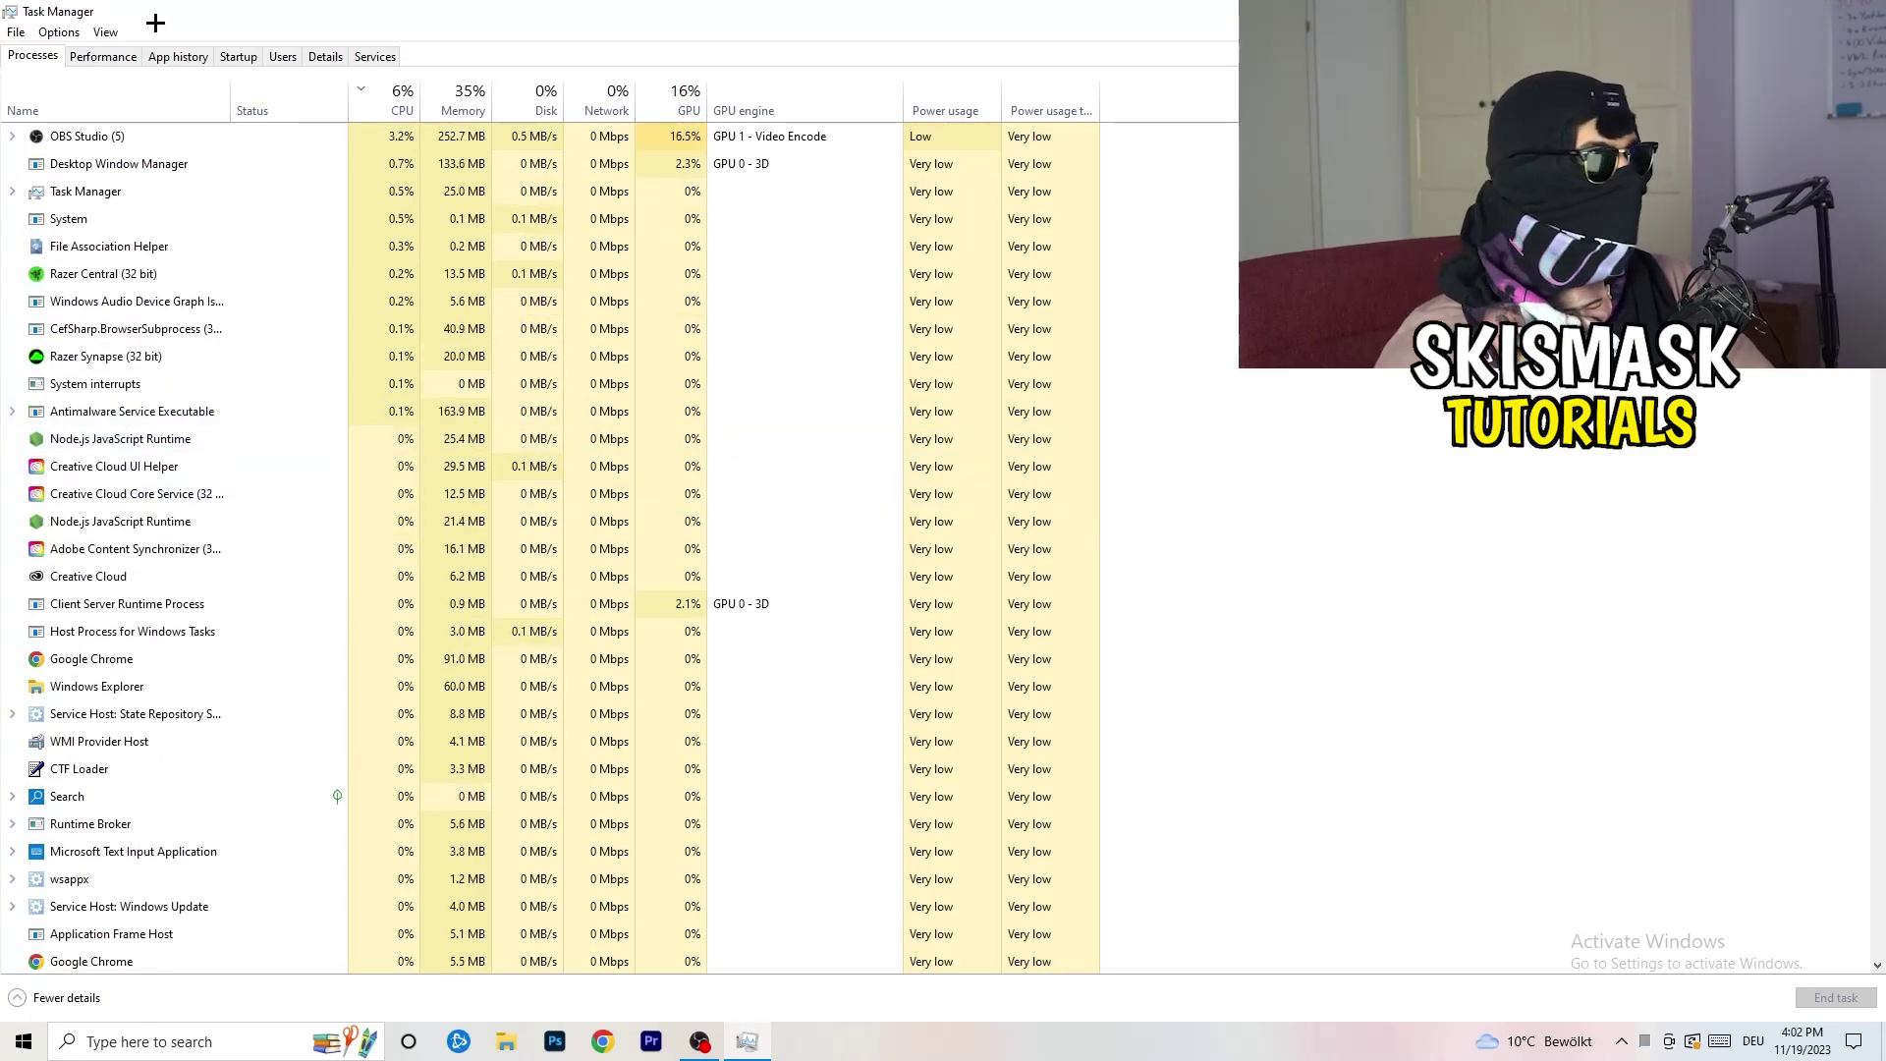
Examine running processes sorted by GPU usage, including the actions available for OBS Studio, and re-sort them by CPU usage
left_click(683, 98)
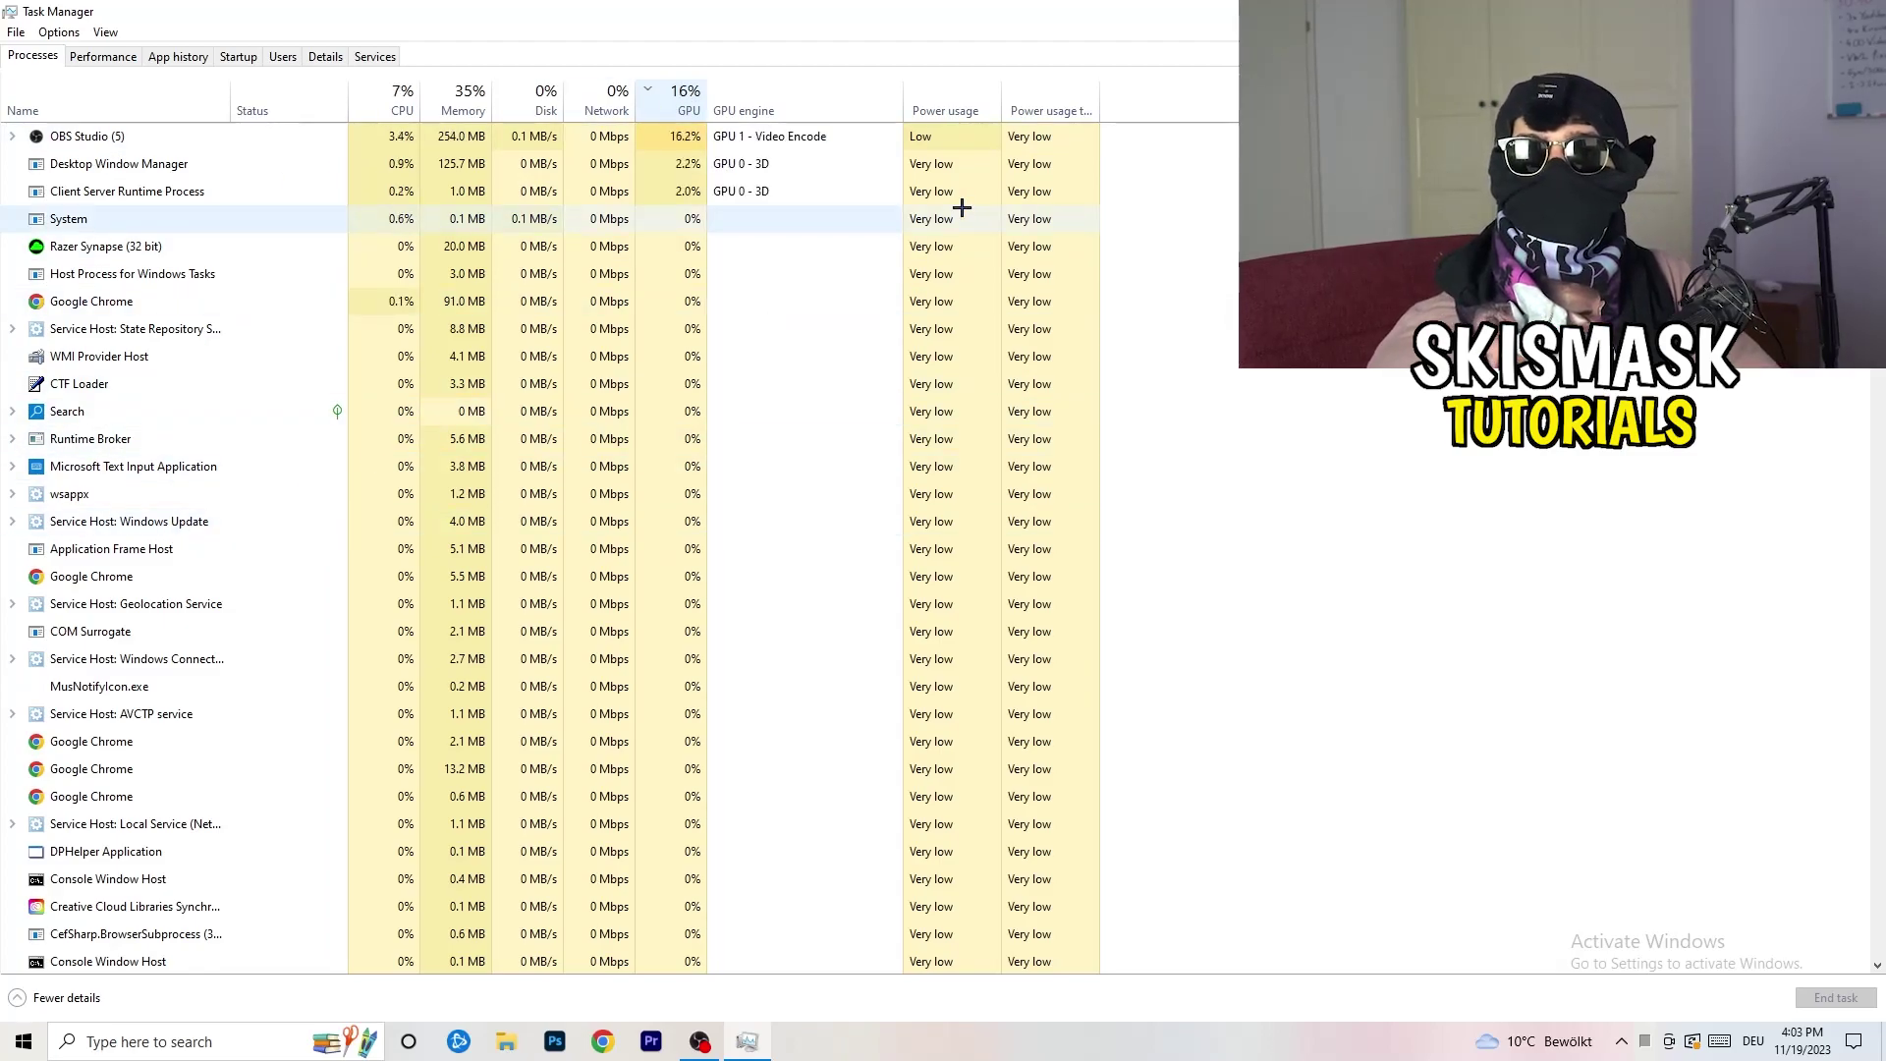
right_click(686, 138)
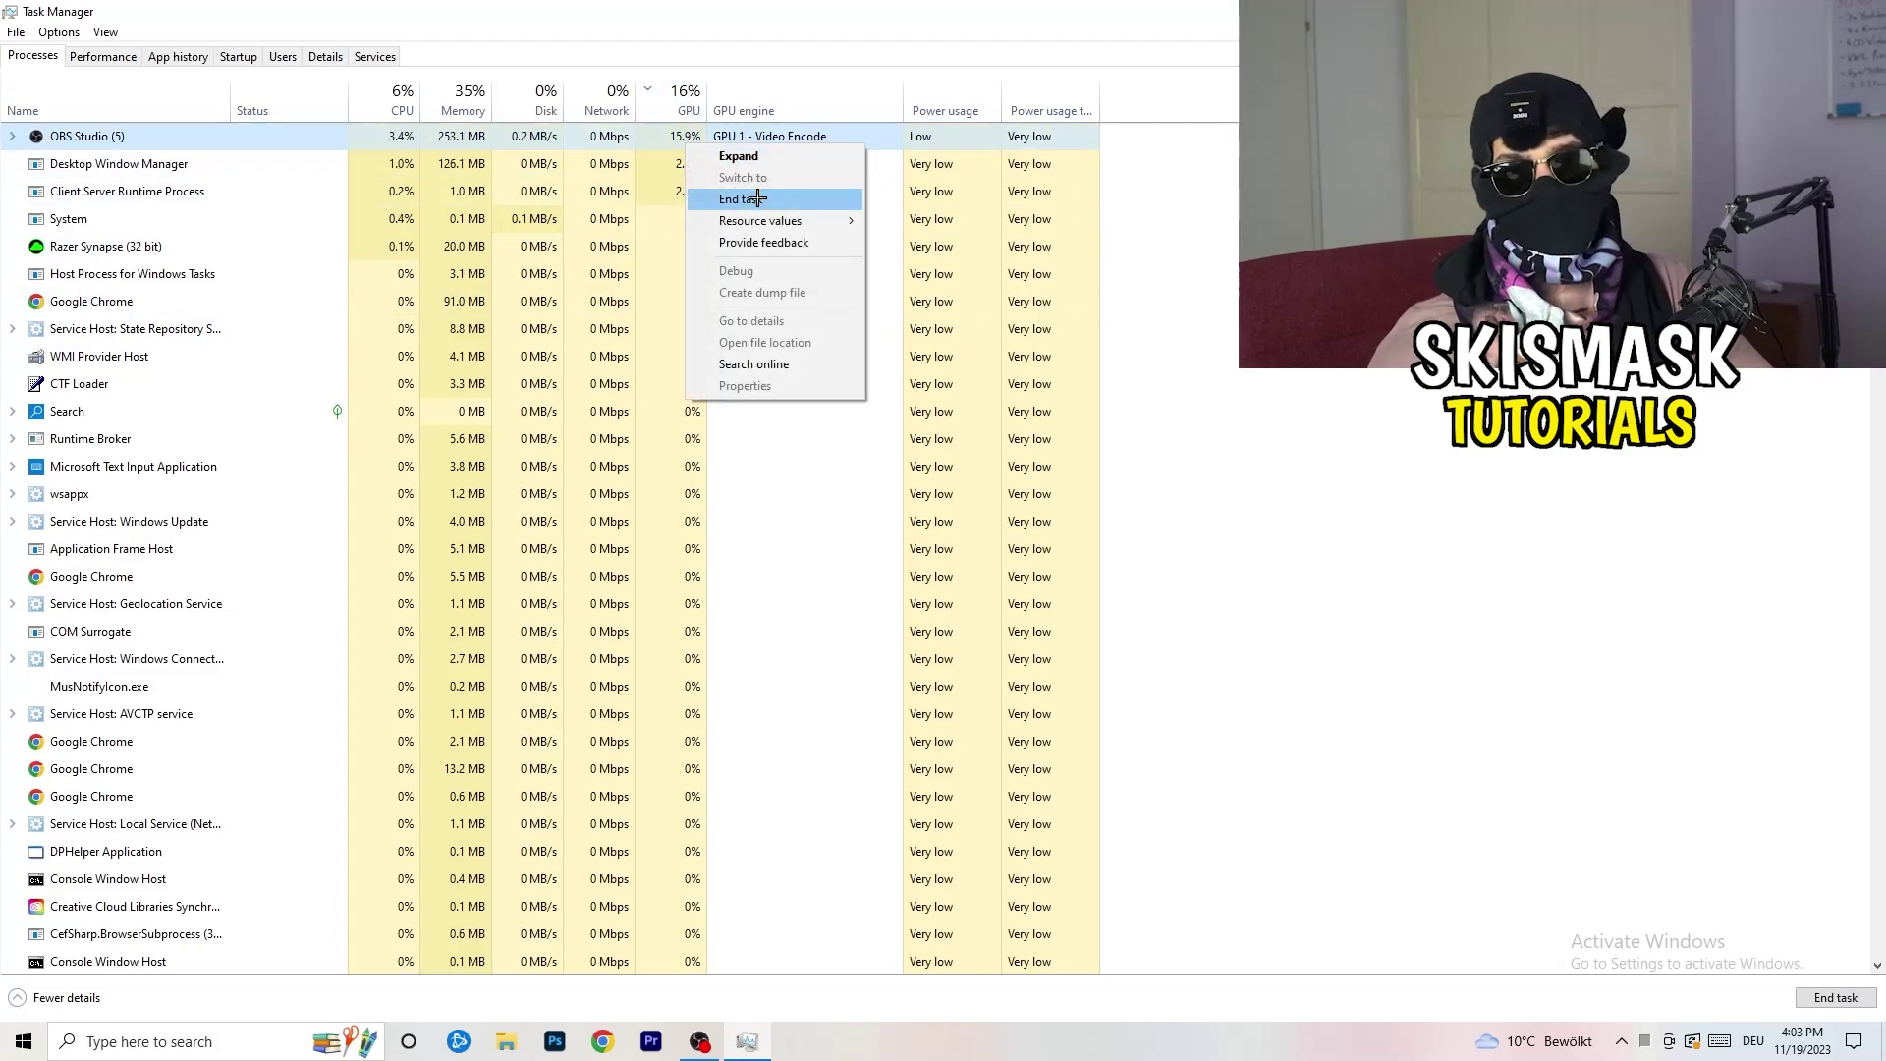
left_click(1228, 236)
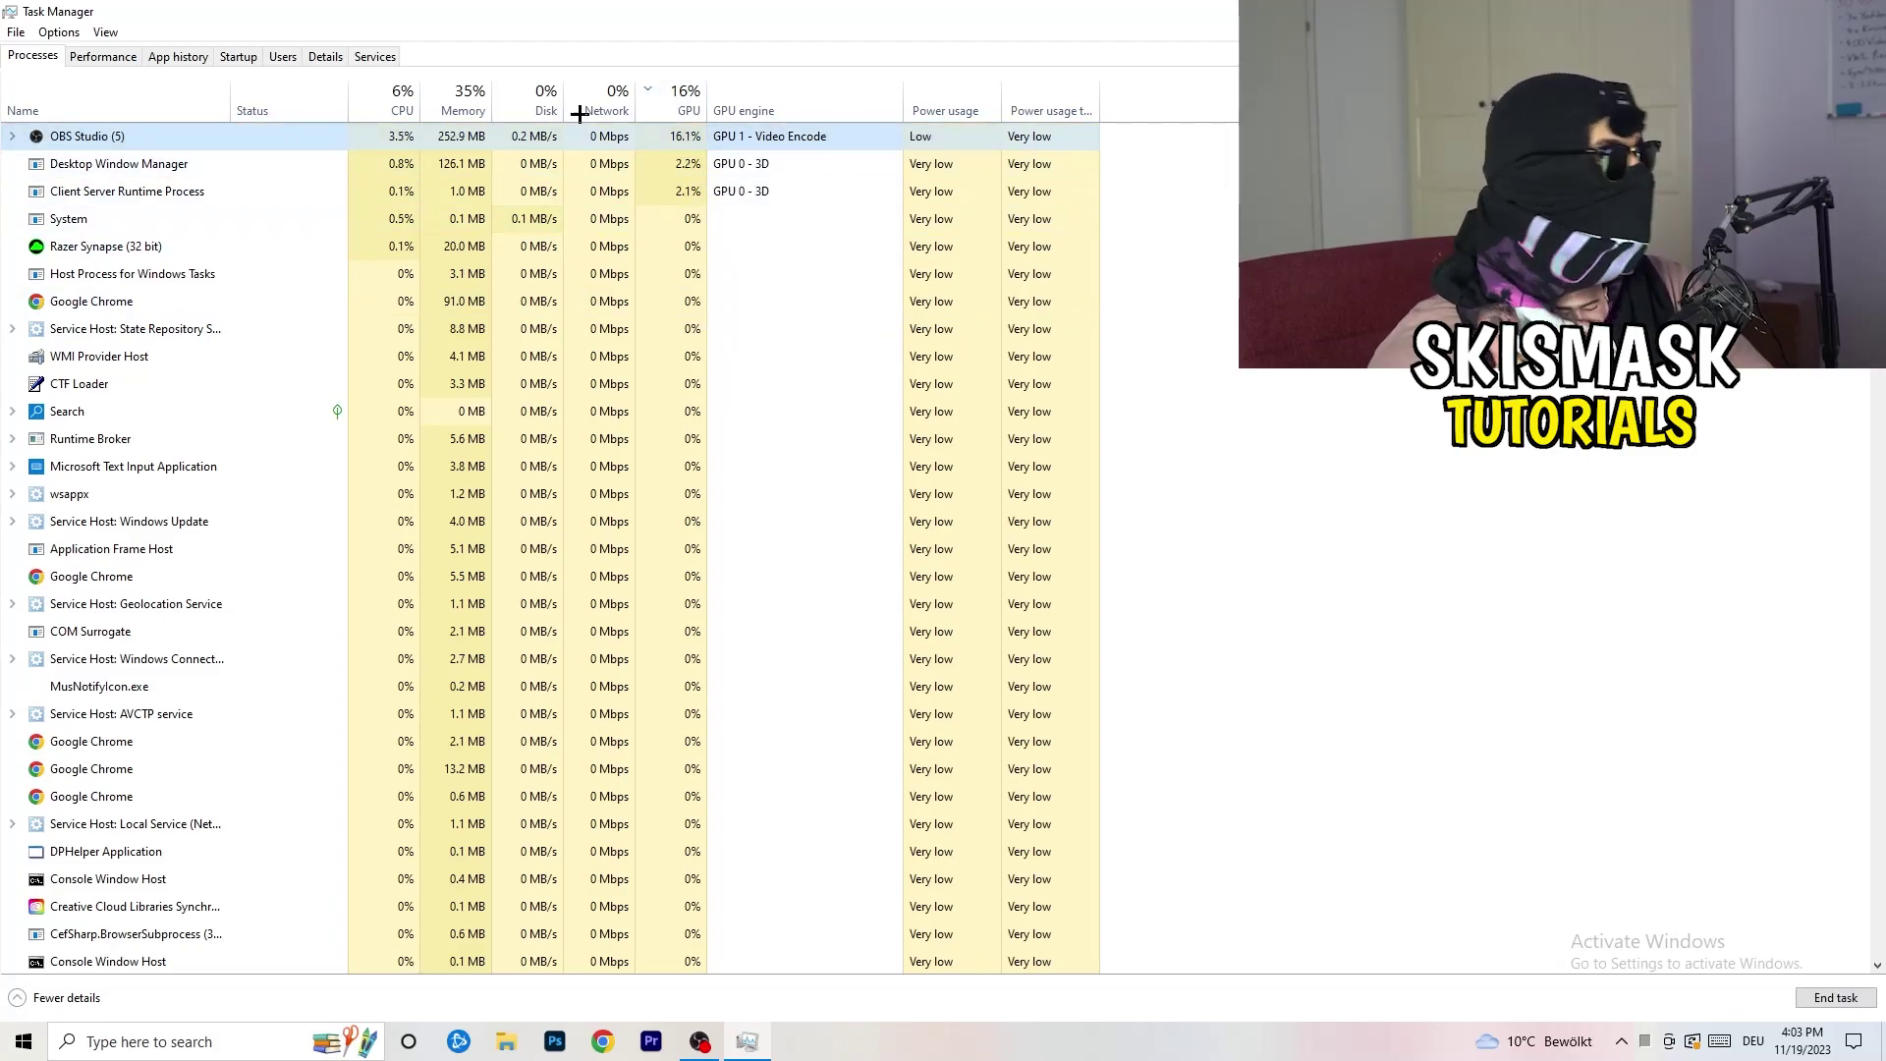
left_click(393, 100)
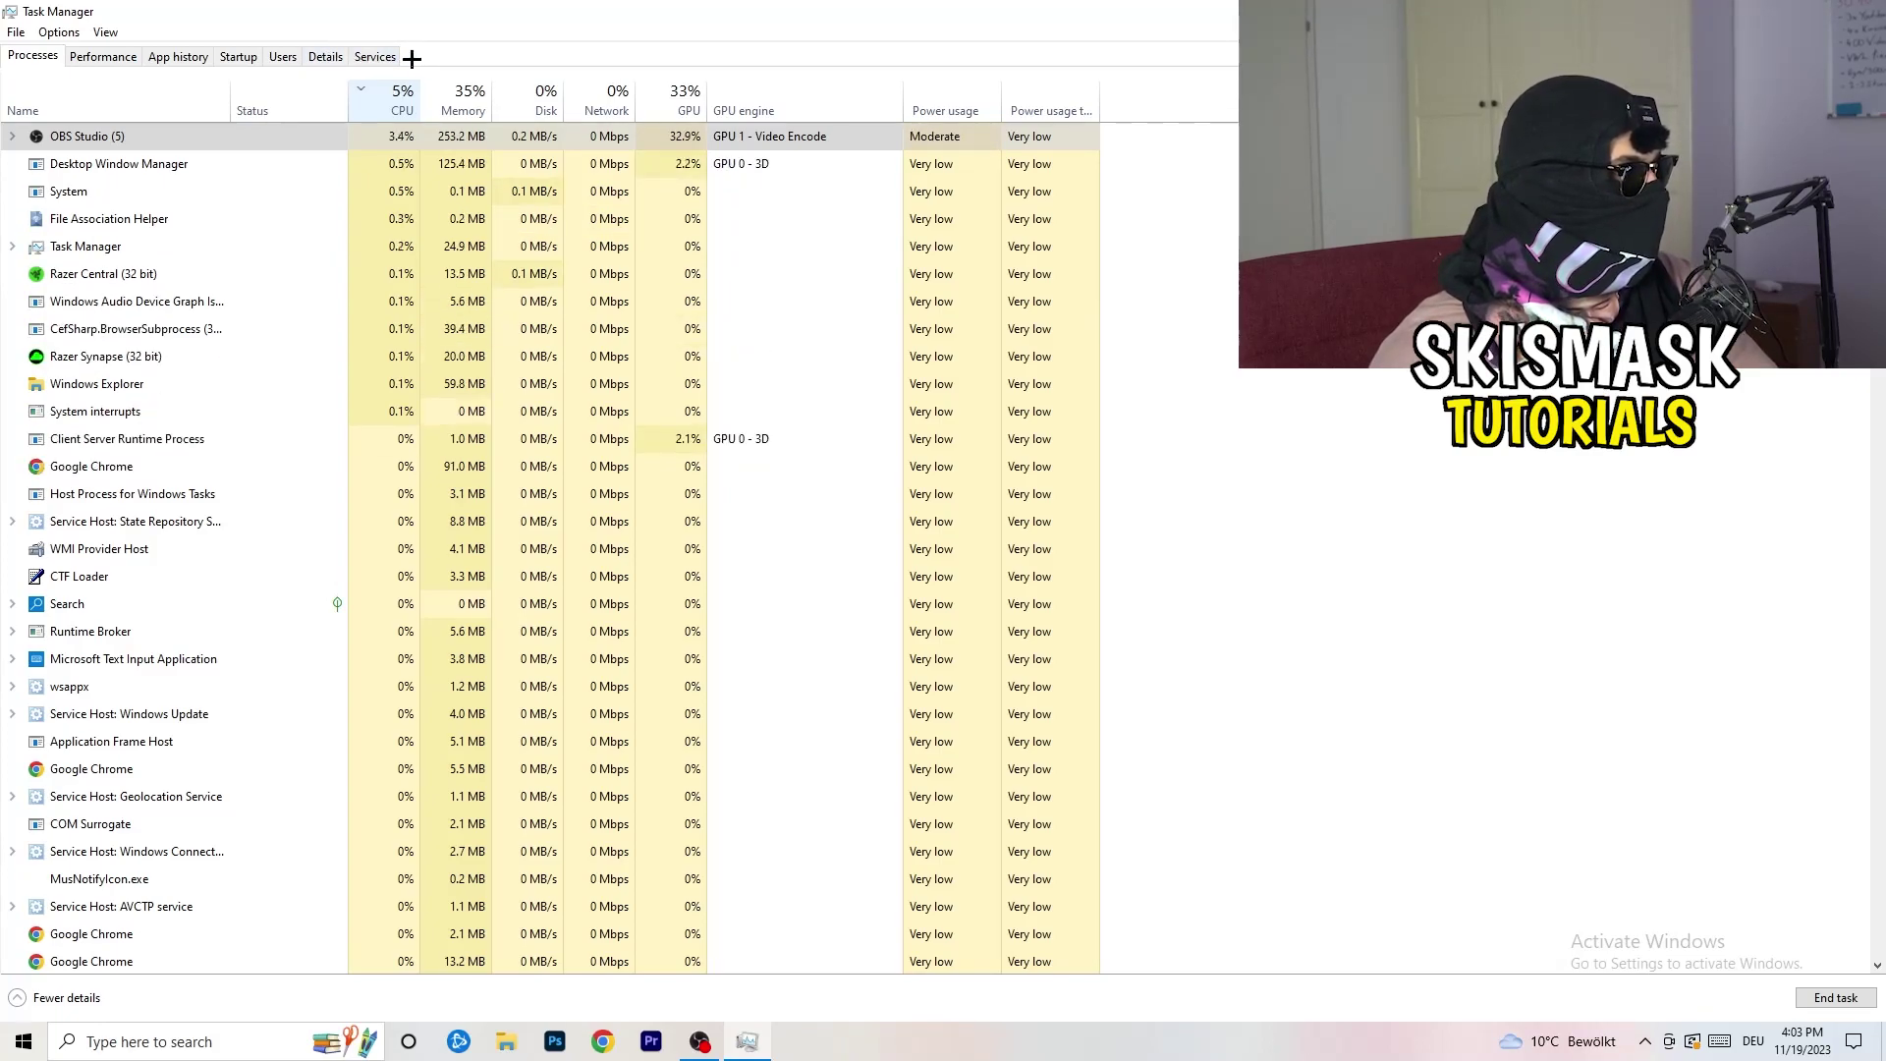
Browse the detailed process list and view the priority options for a Creative Cloud UI Helper process
left_click(322, 55)
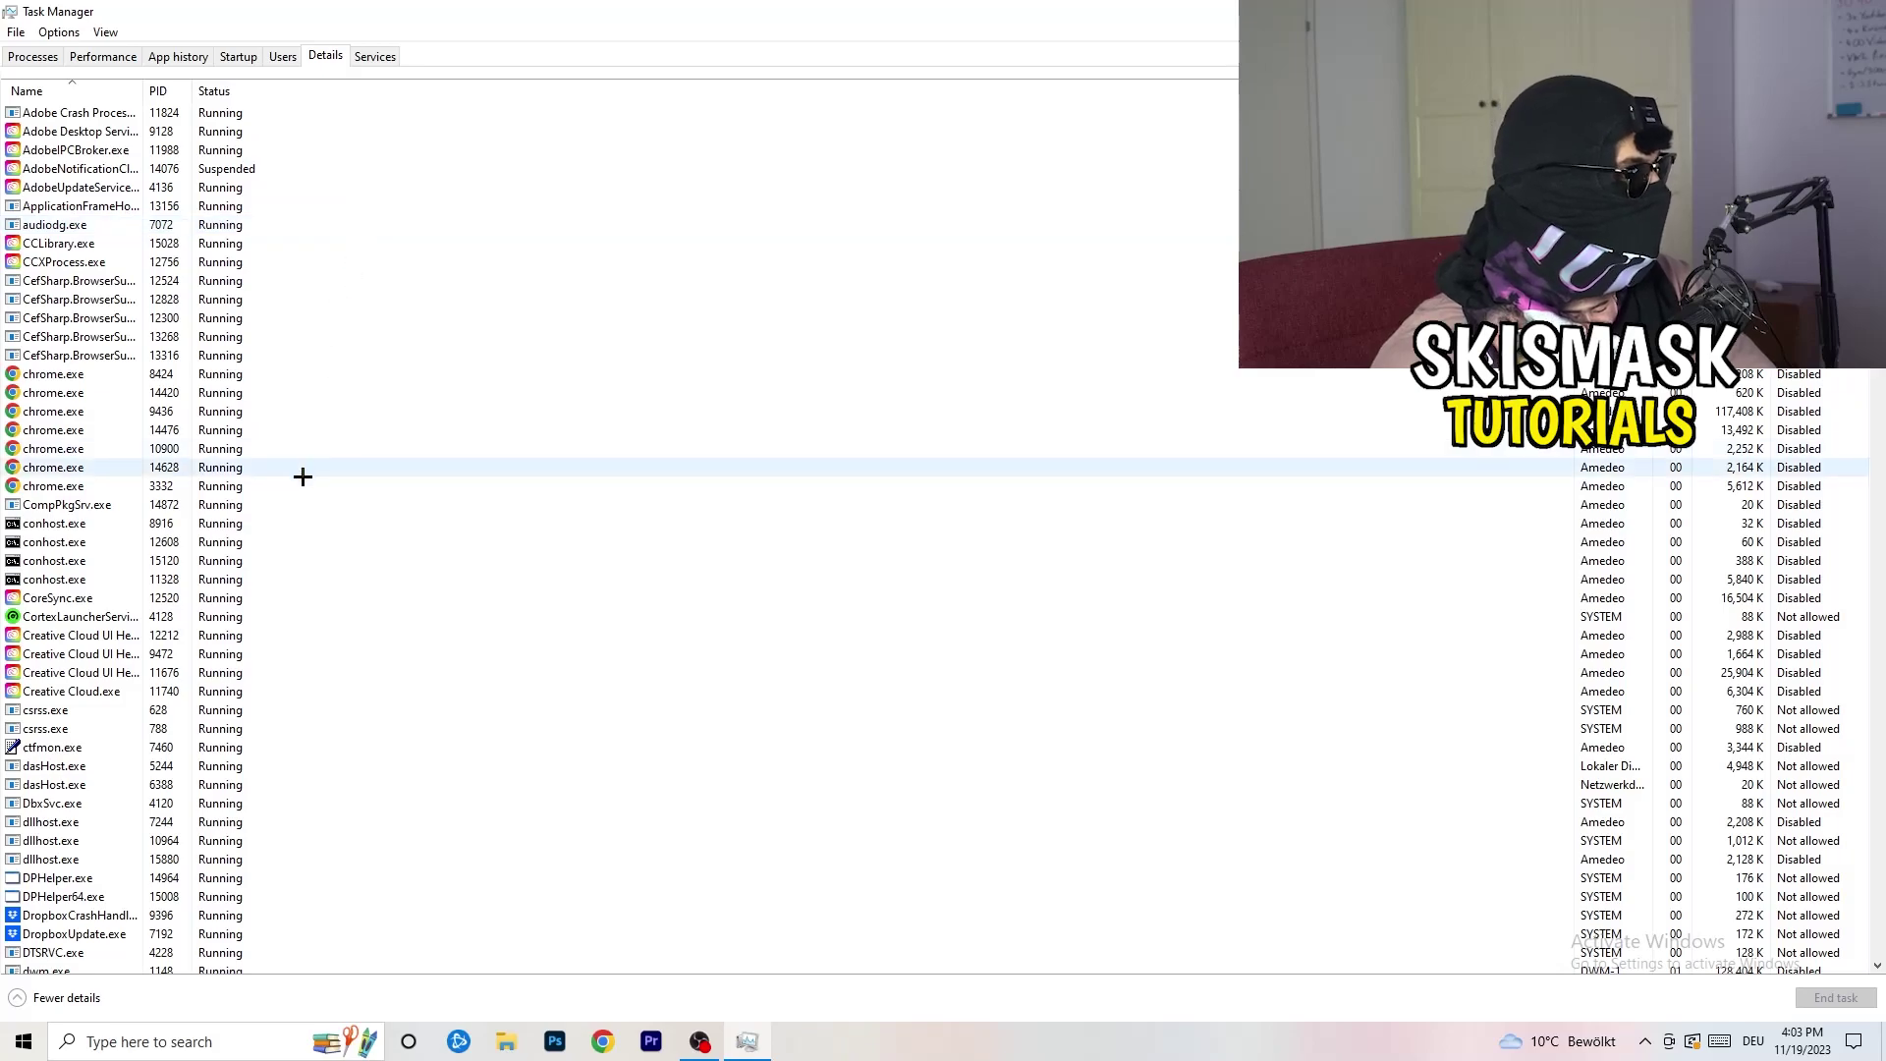
scroll(285, 509, "down", 5)
scroll(325, 420, "up", 5)
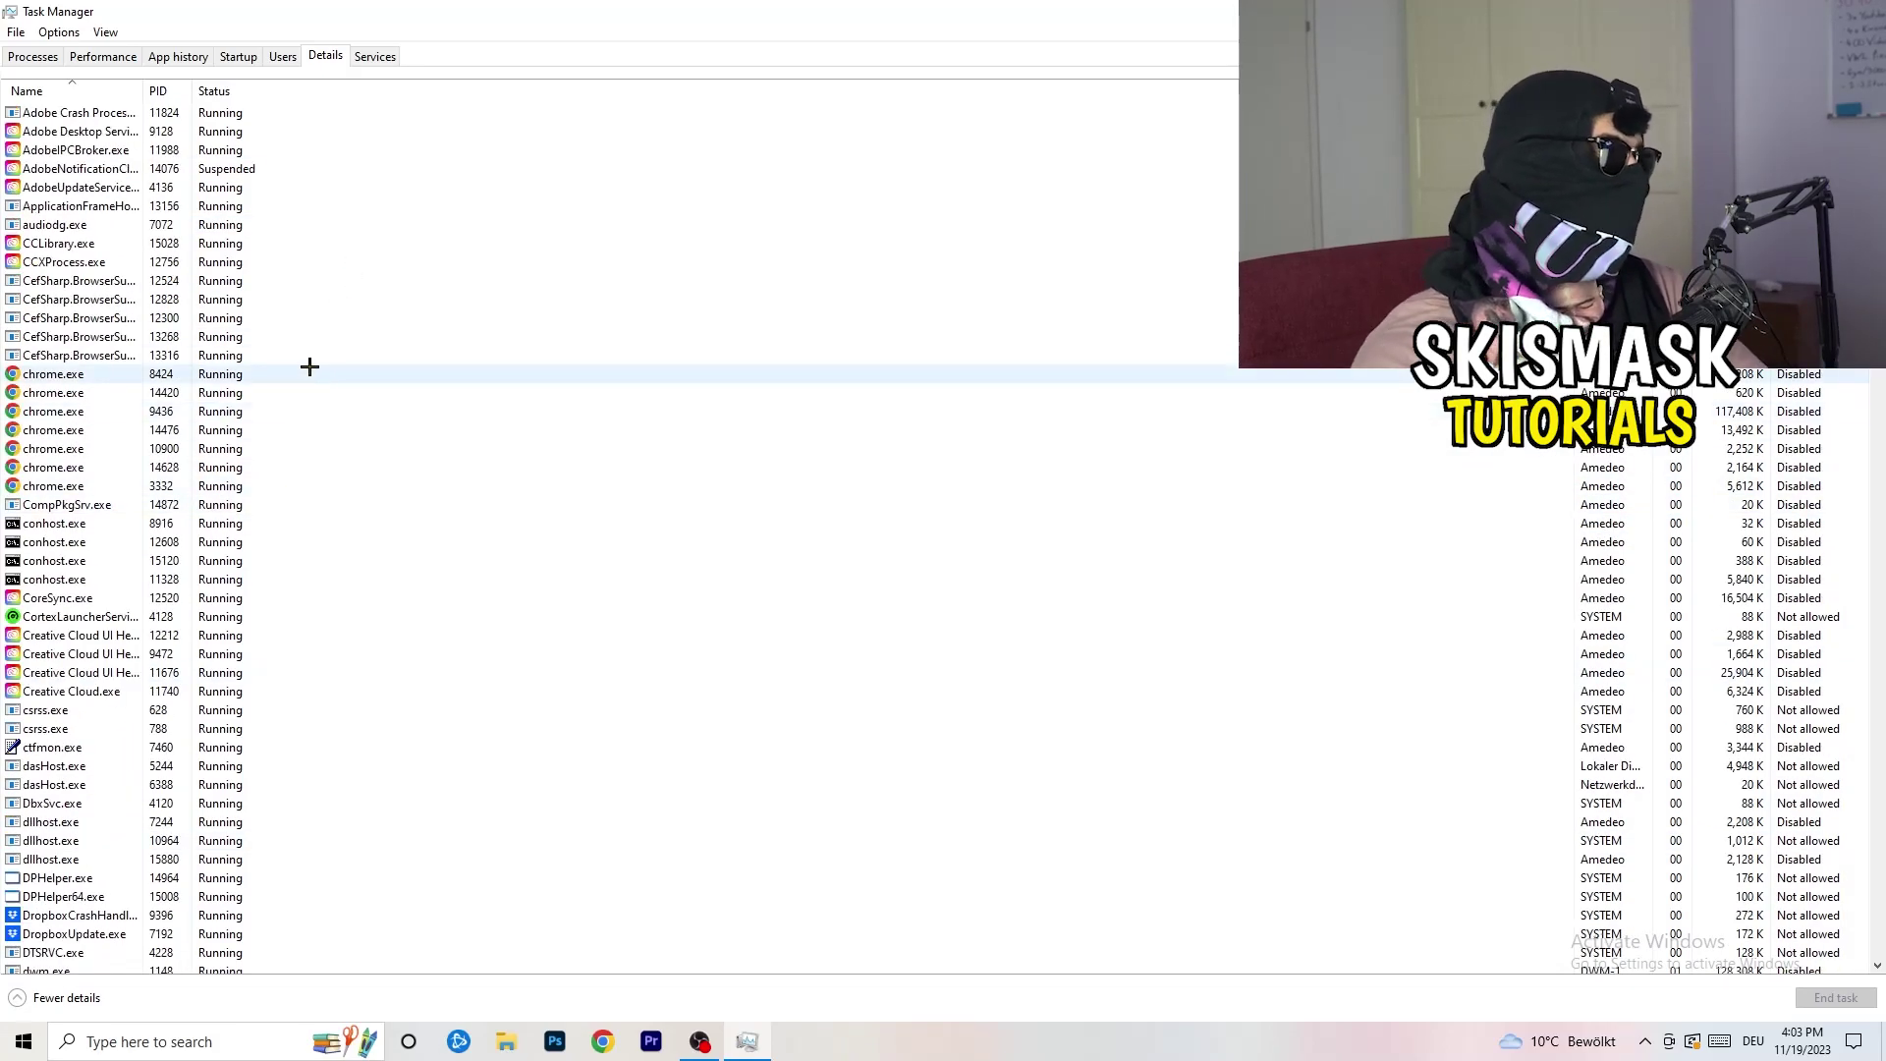
scroll(110, 540, "down", 3)
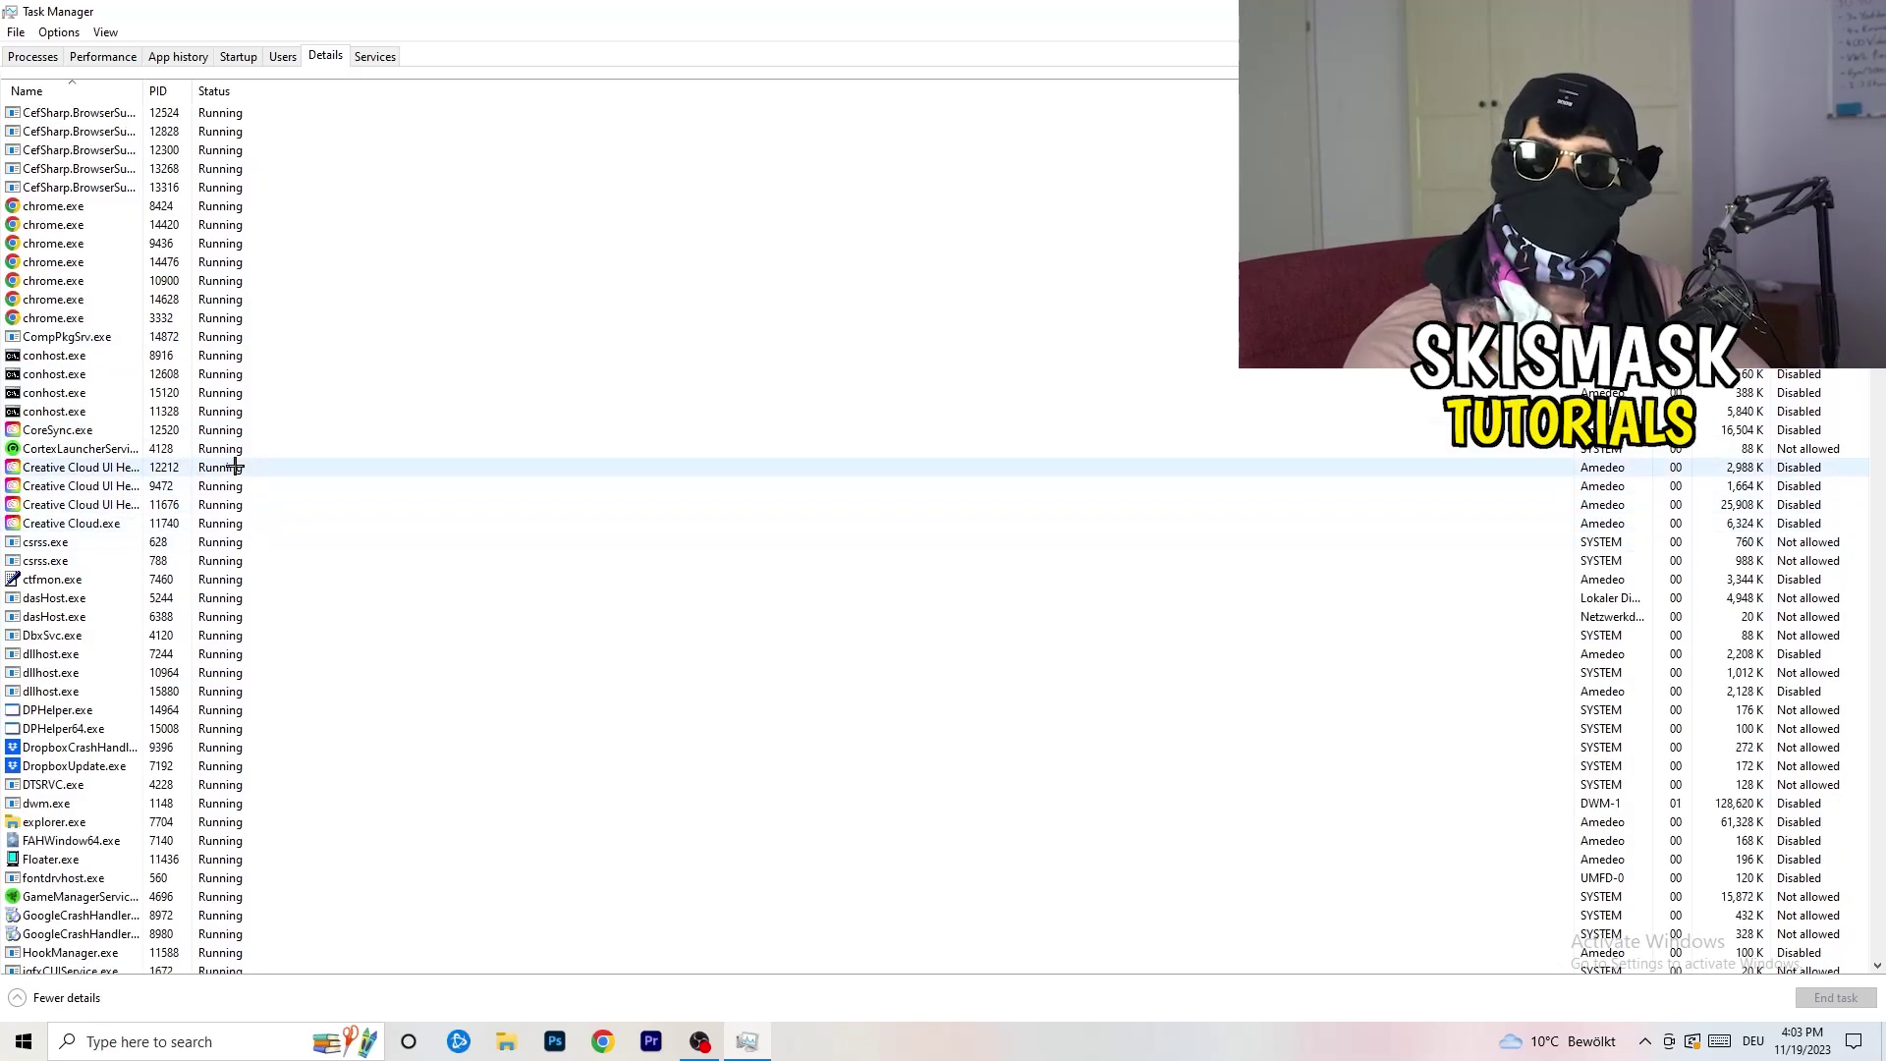
right_click(79, 505)
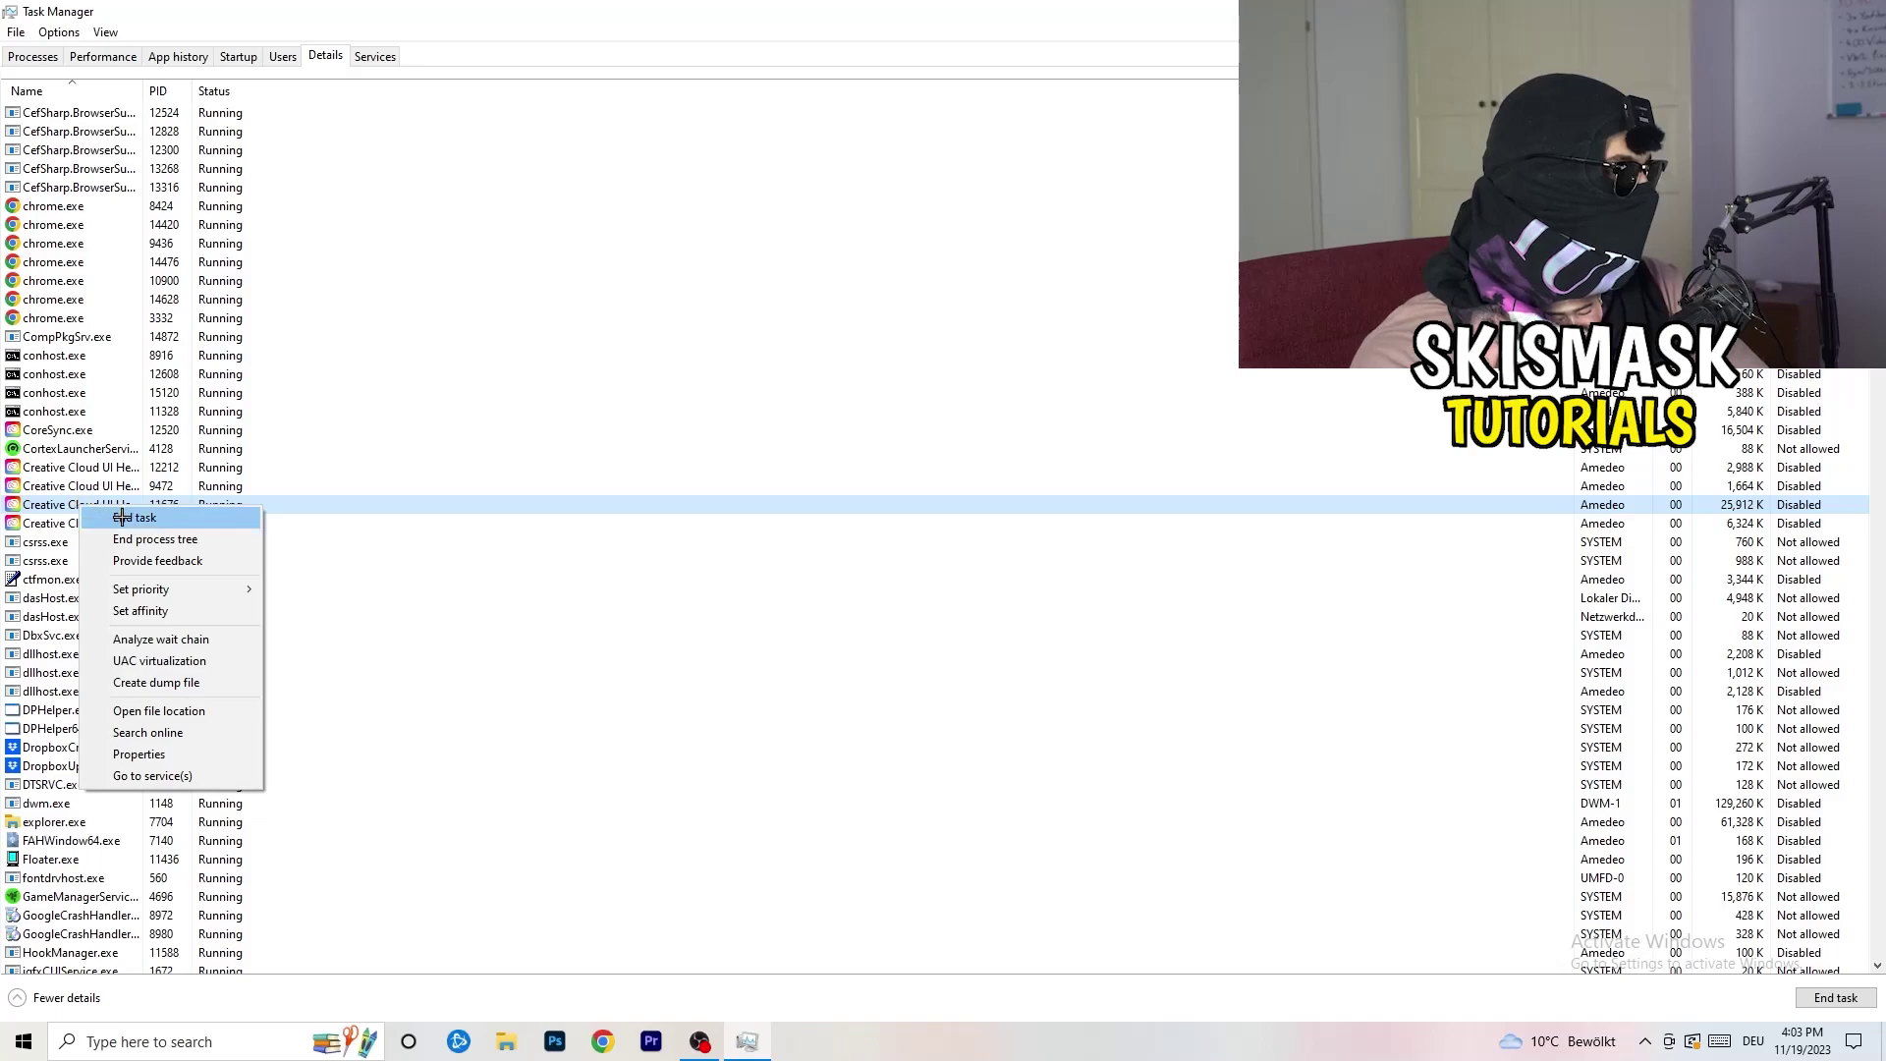
mouse_move(158, 590)
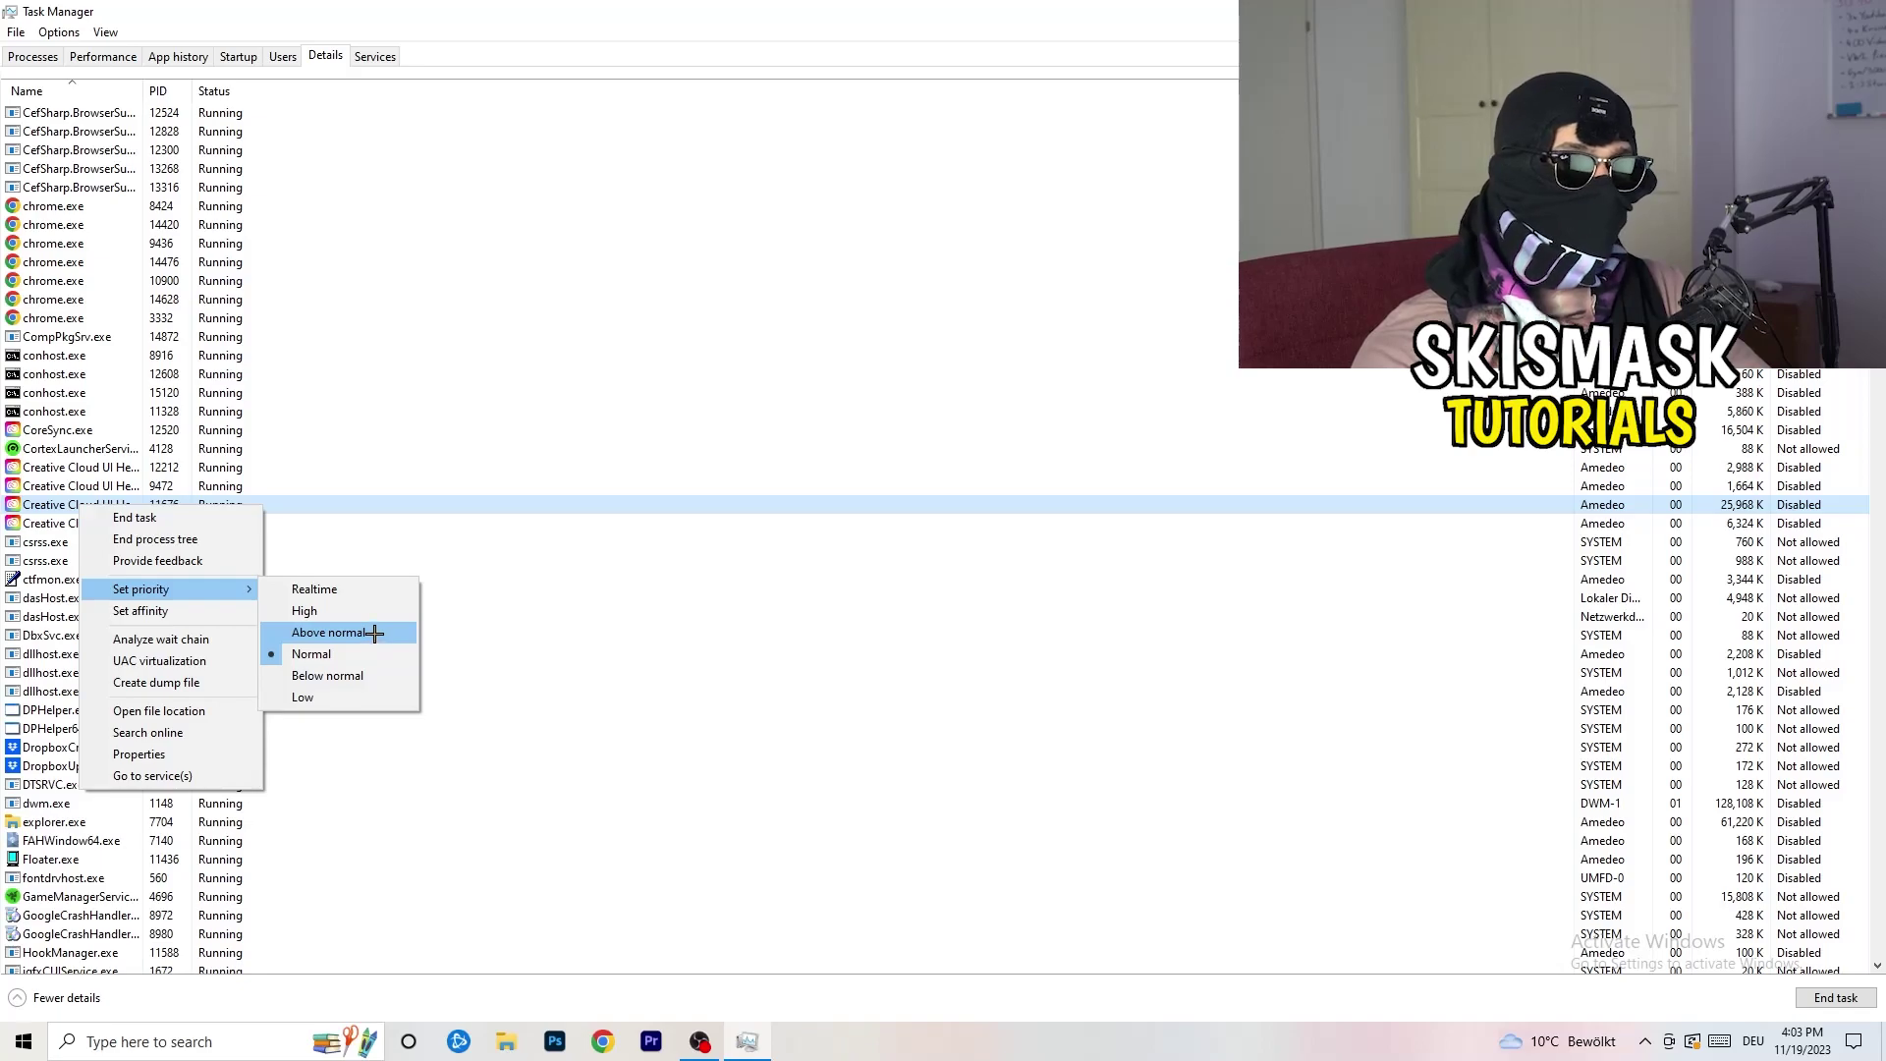
Review the startup programs, view the actions available for DT_Startup without applying any, and close Task Manager
left_click(258, 61)
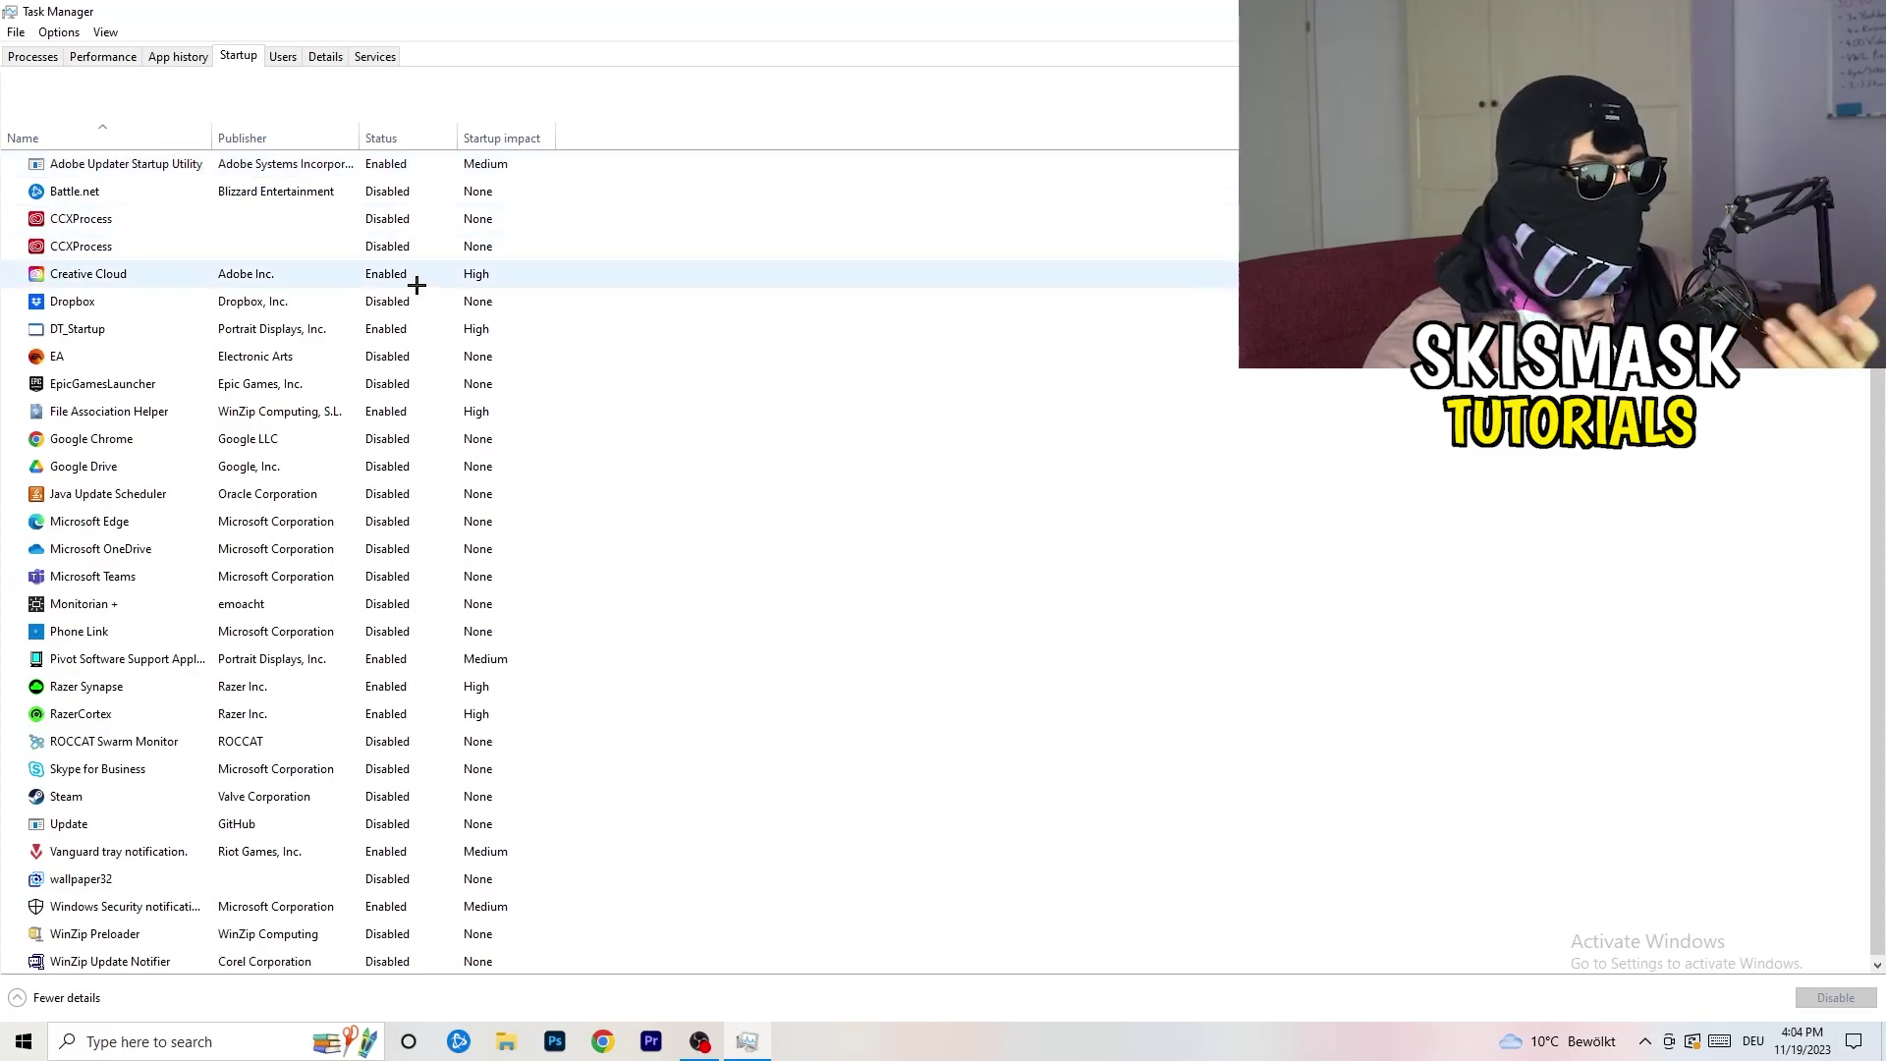
right_click(429, 323)
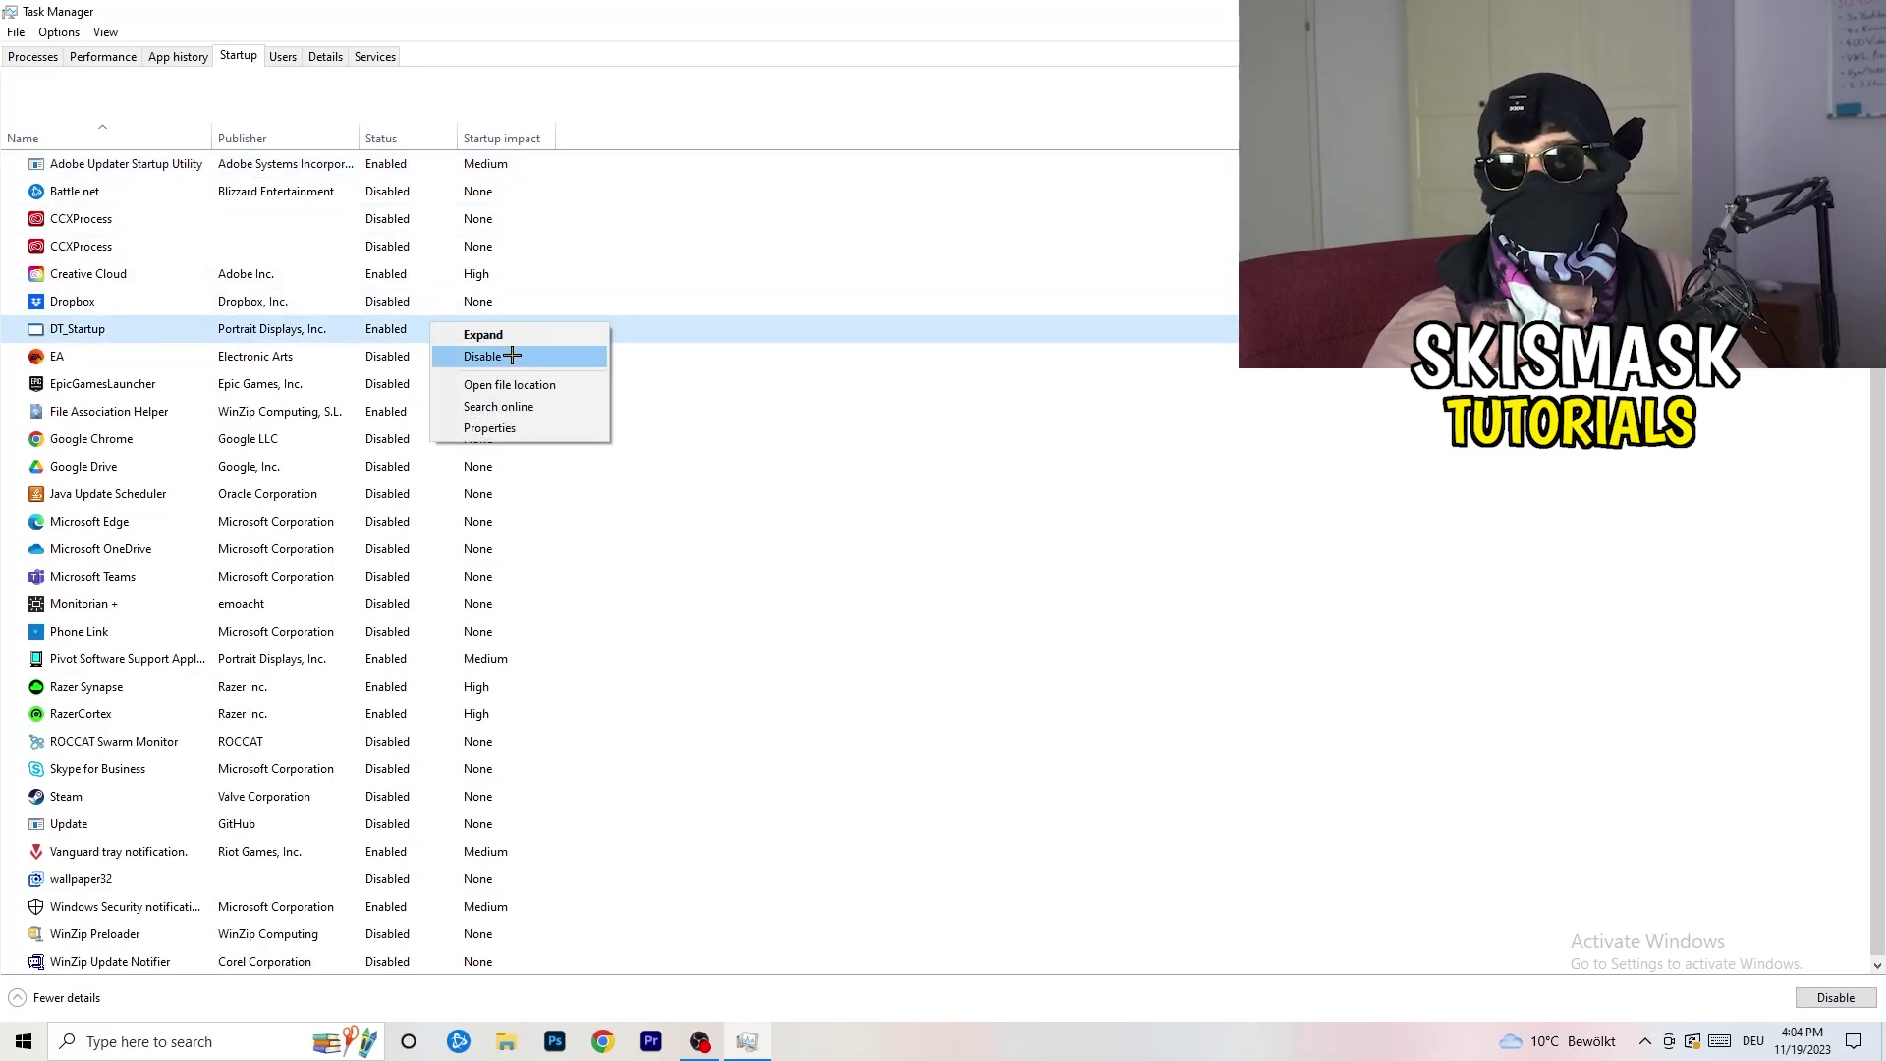
key("Escape")
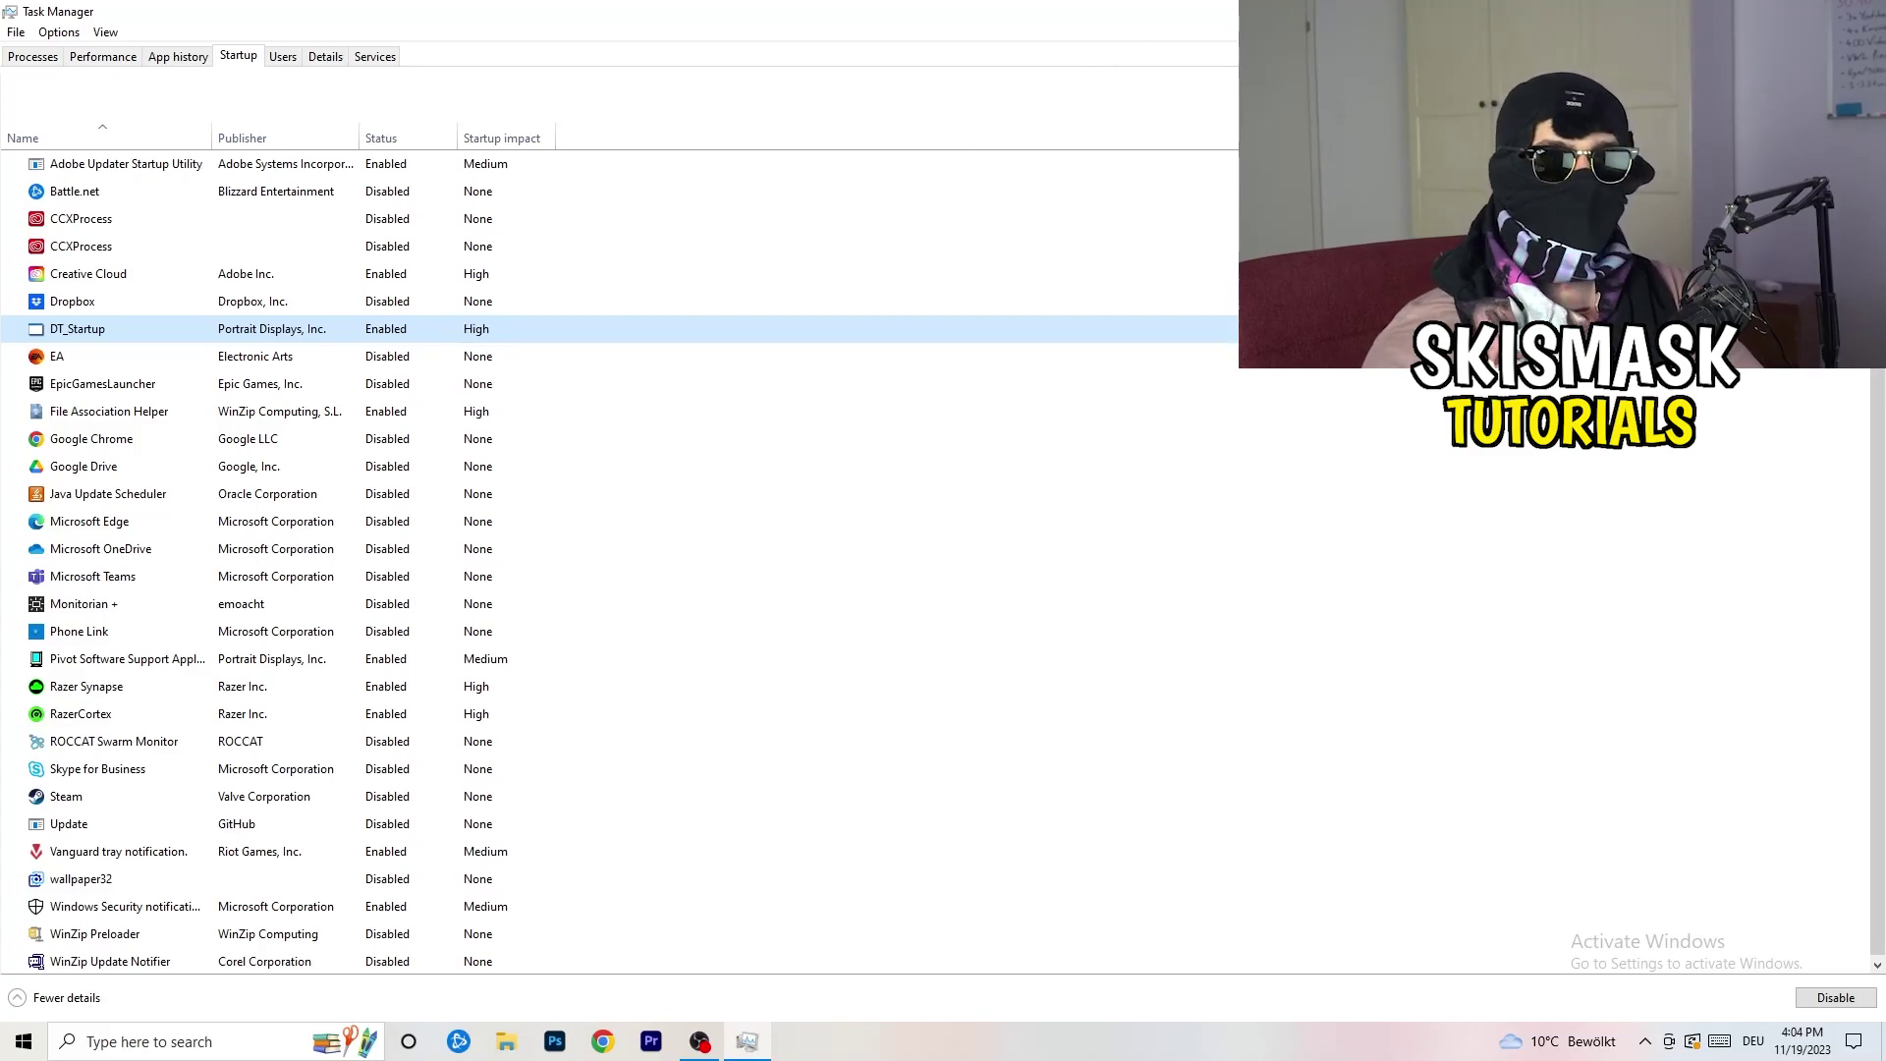
key("alt+F4")
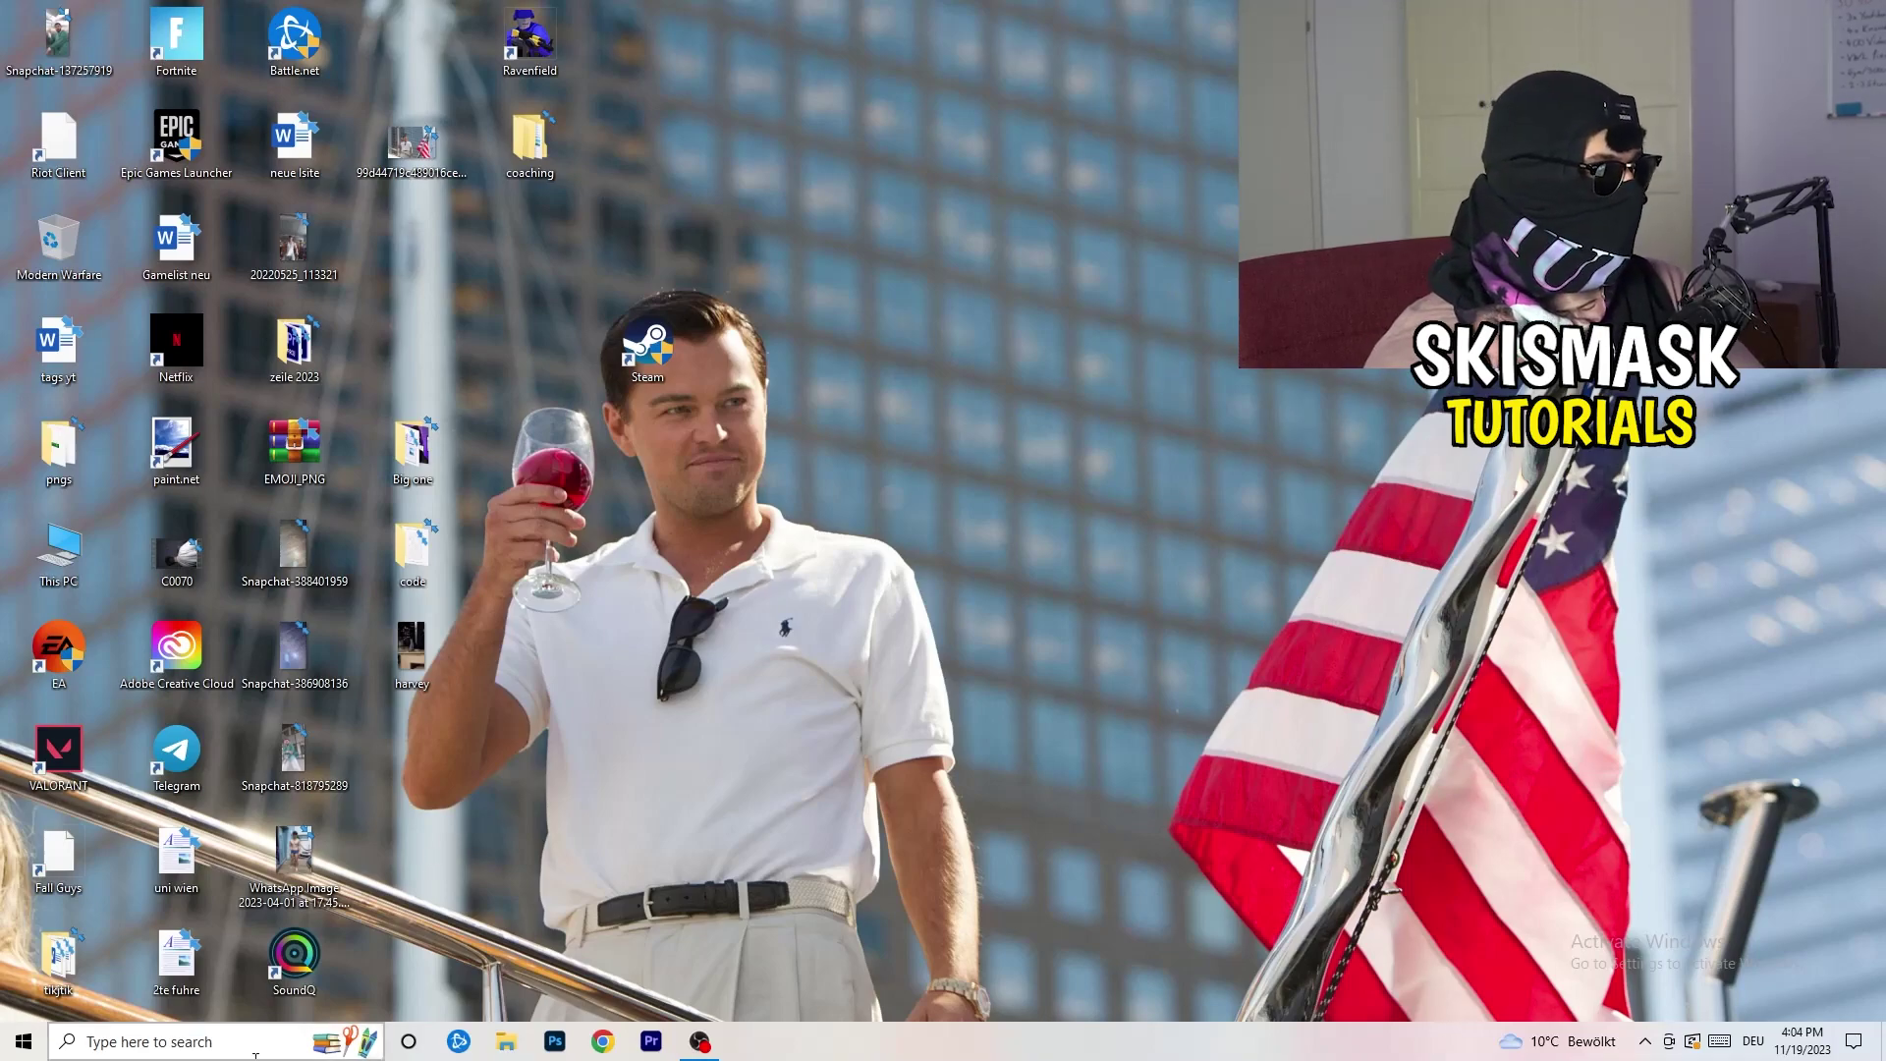
Open the System display settings and check the scaling options for text and apps, leaving 100% (Recommended)
left_click(24, 1042)
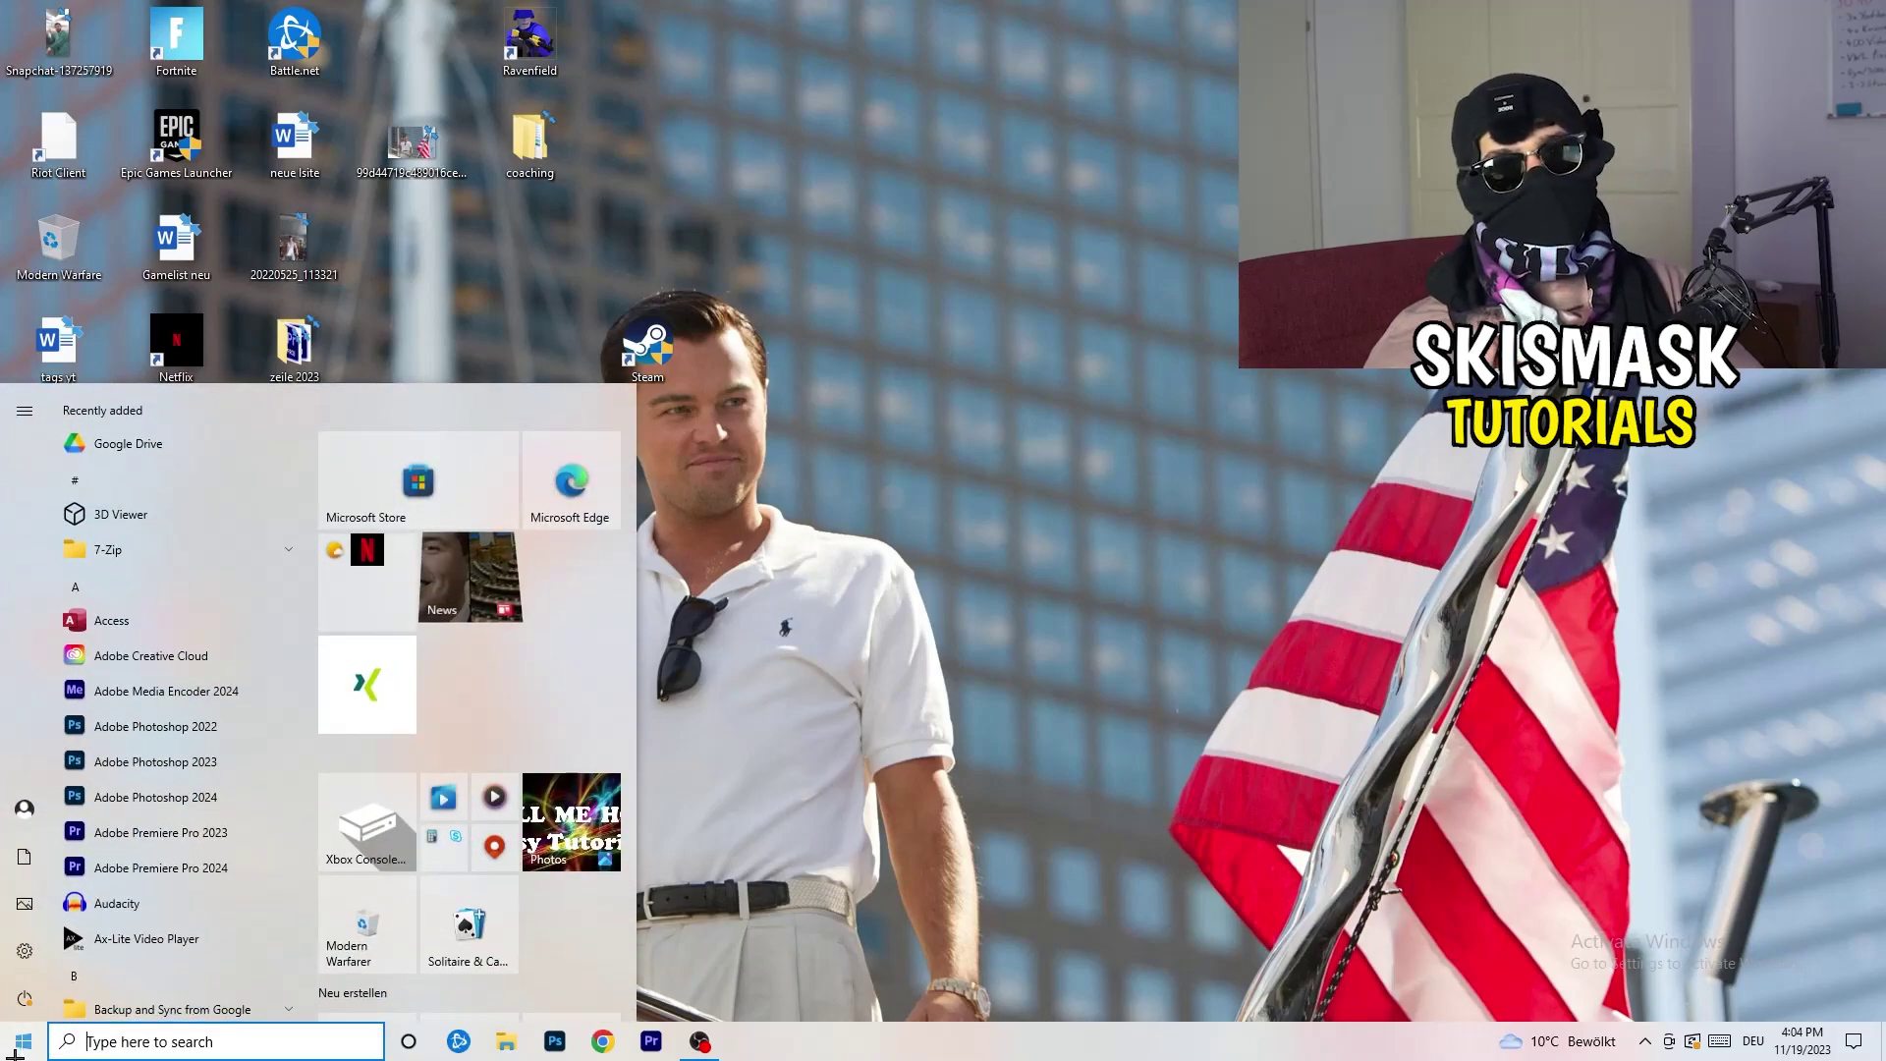
left_click(19, 964)
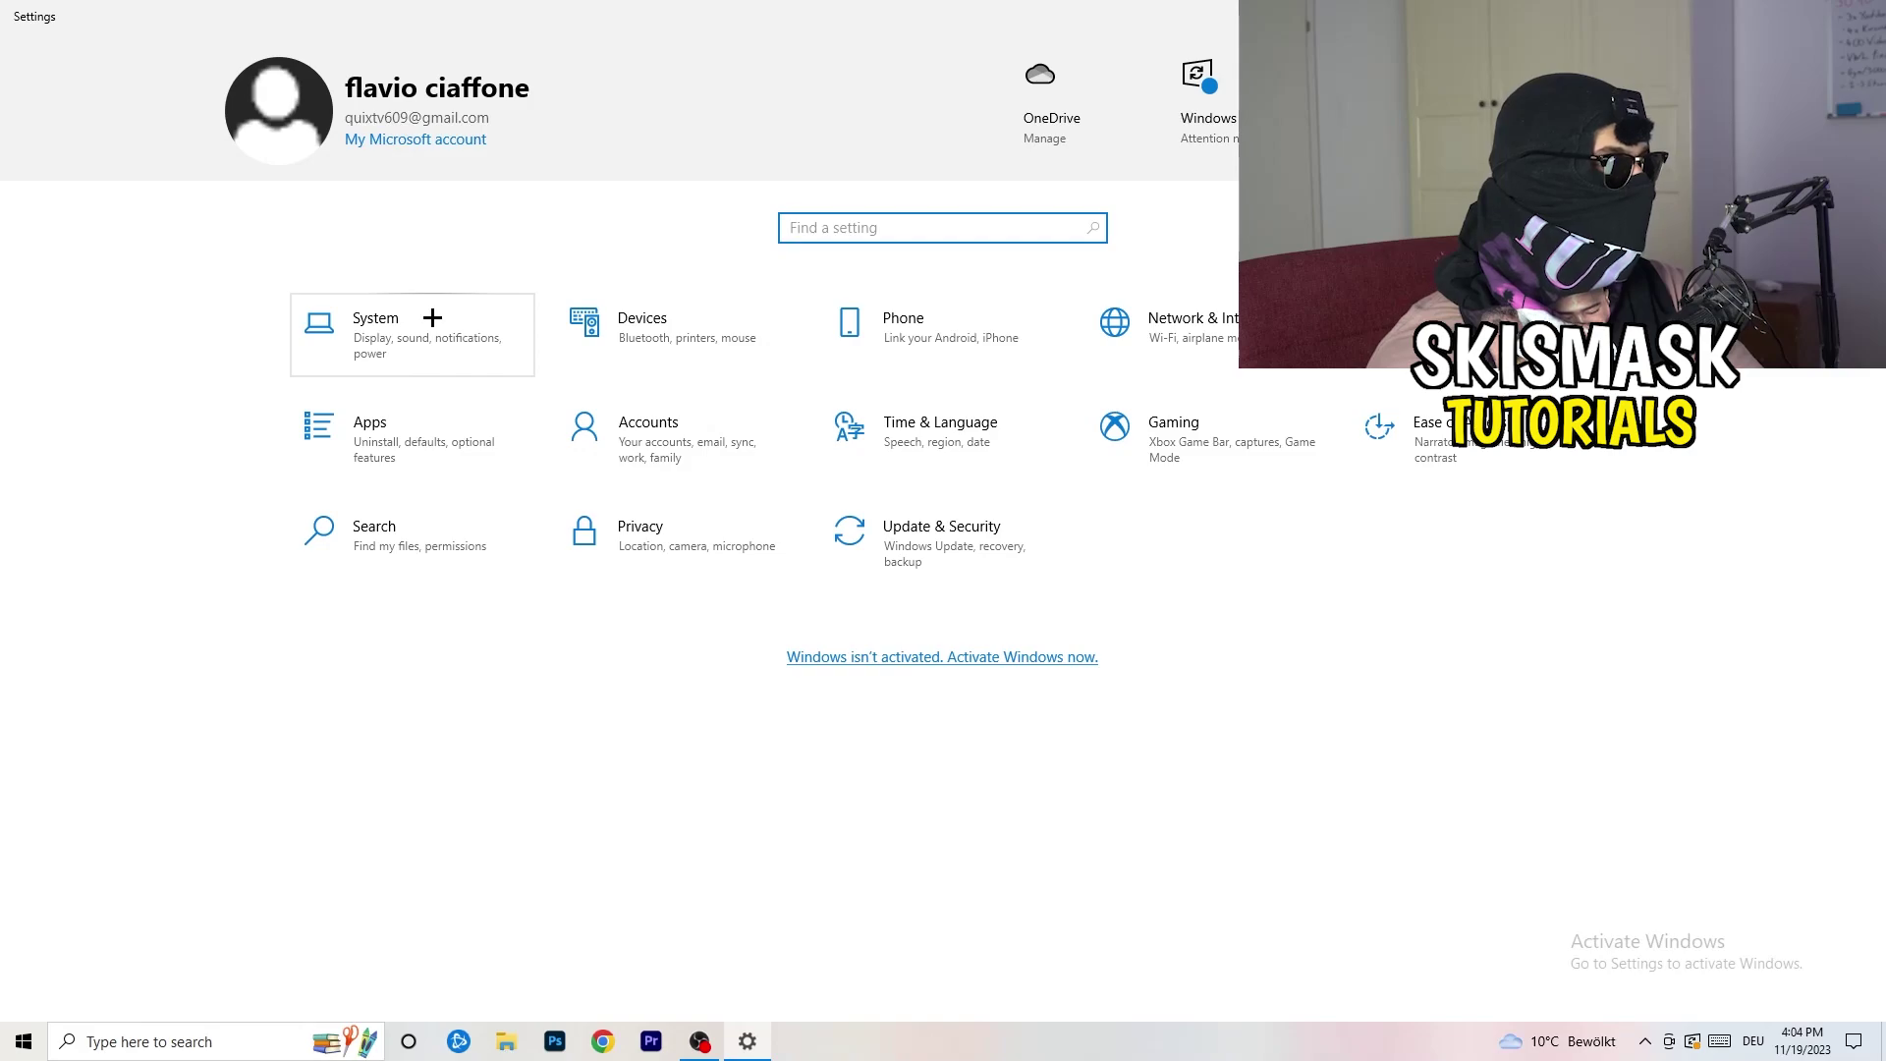
left_click(444, 318)
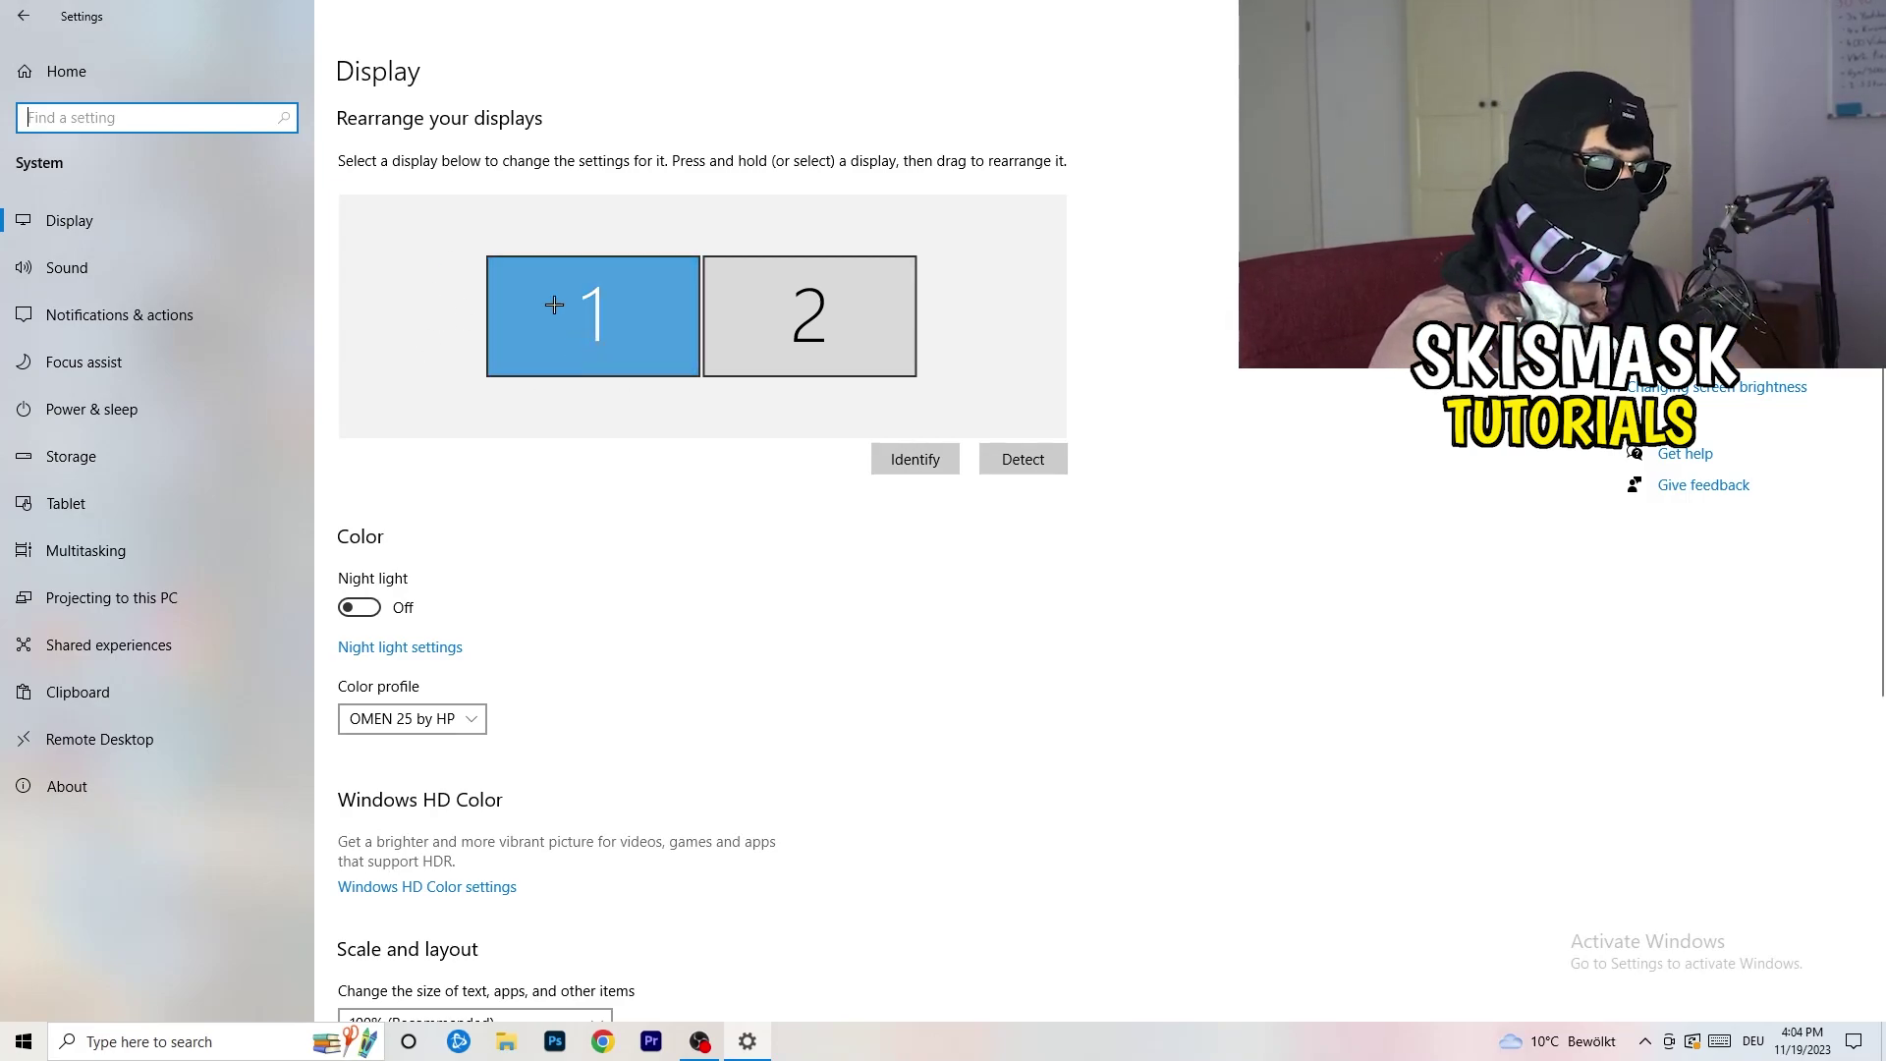
scroll(686, 358, "down", 5)
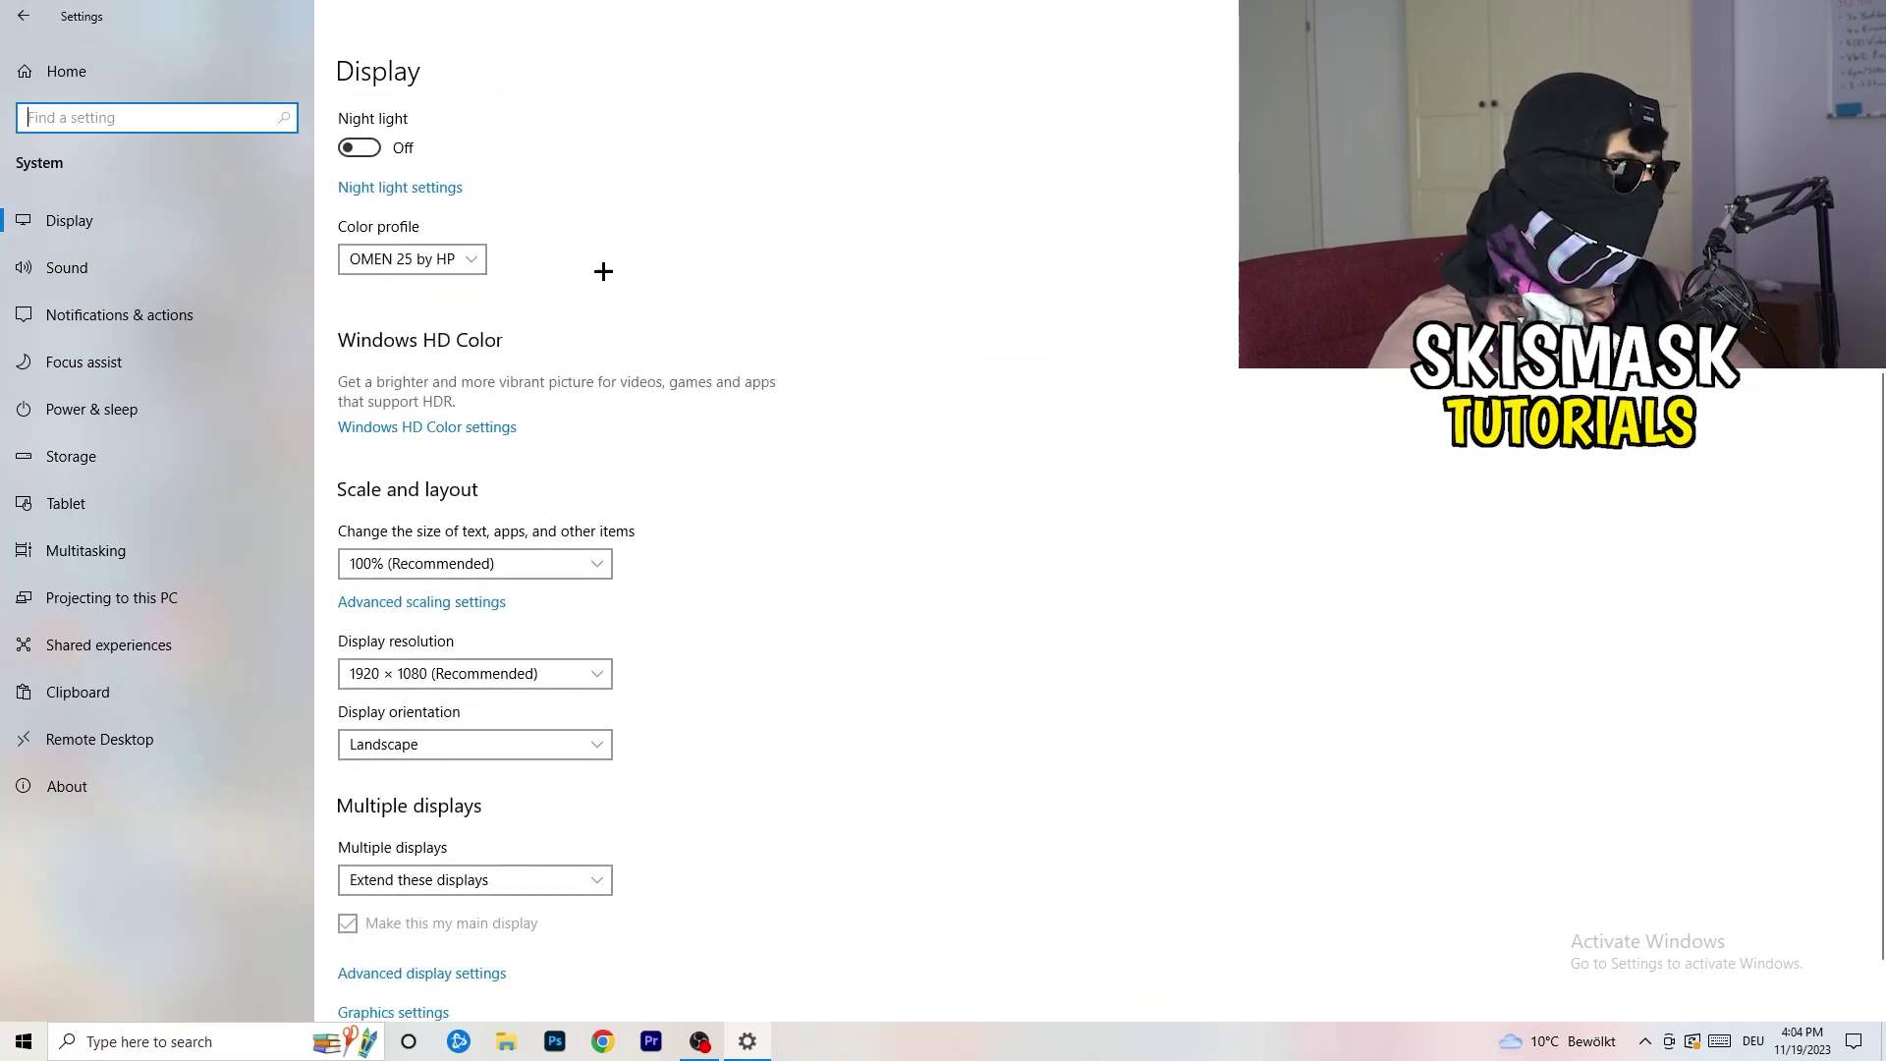
left_click(531, 564)
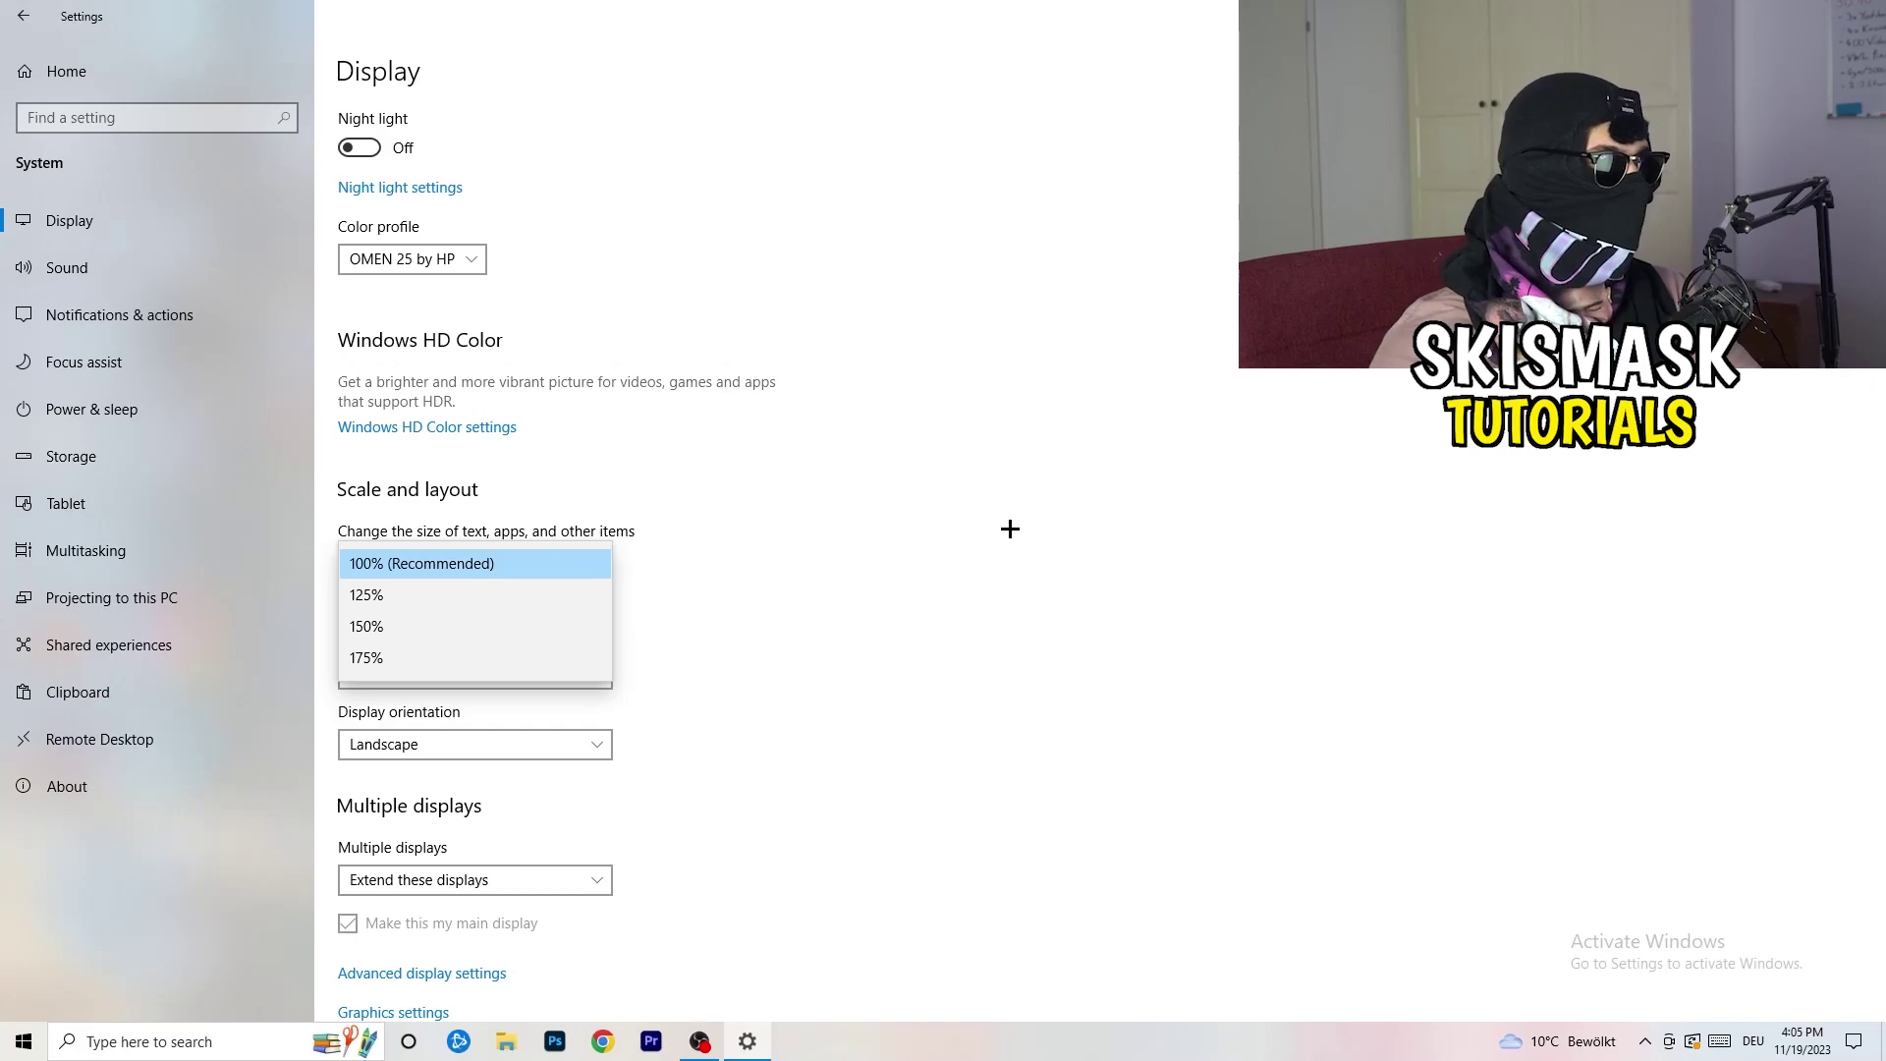
left_click(1010, 530)
scroll(803, 541, "down", 1)
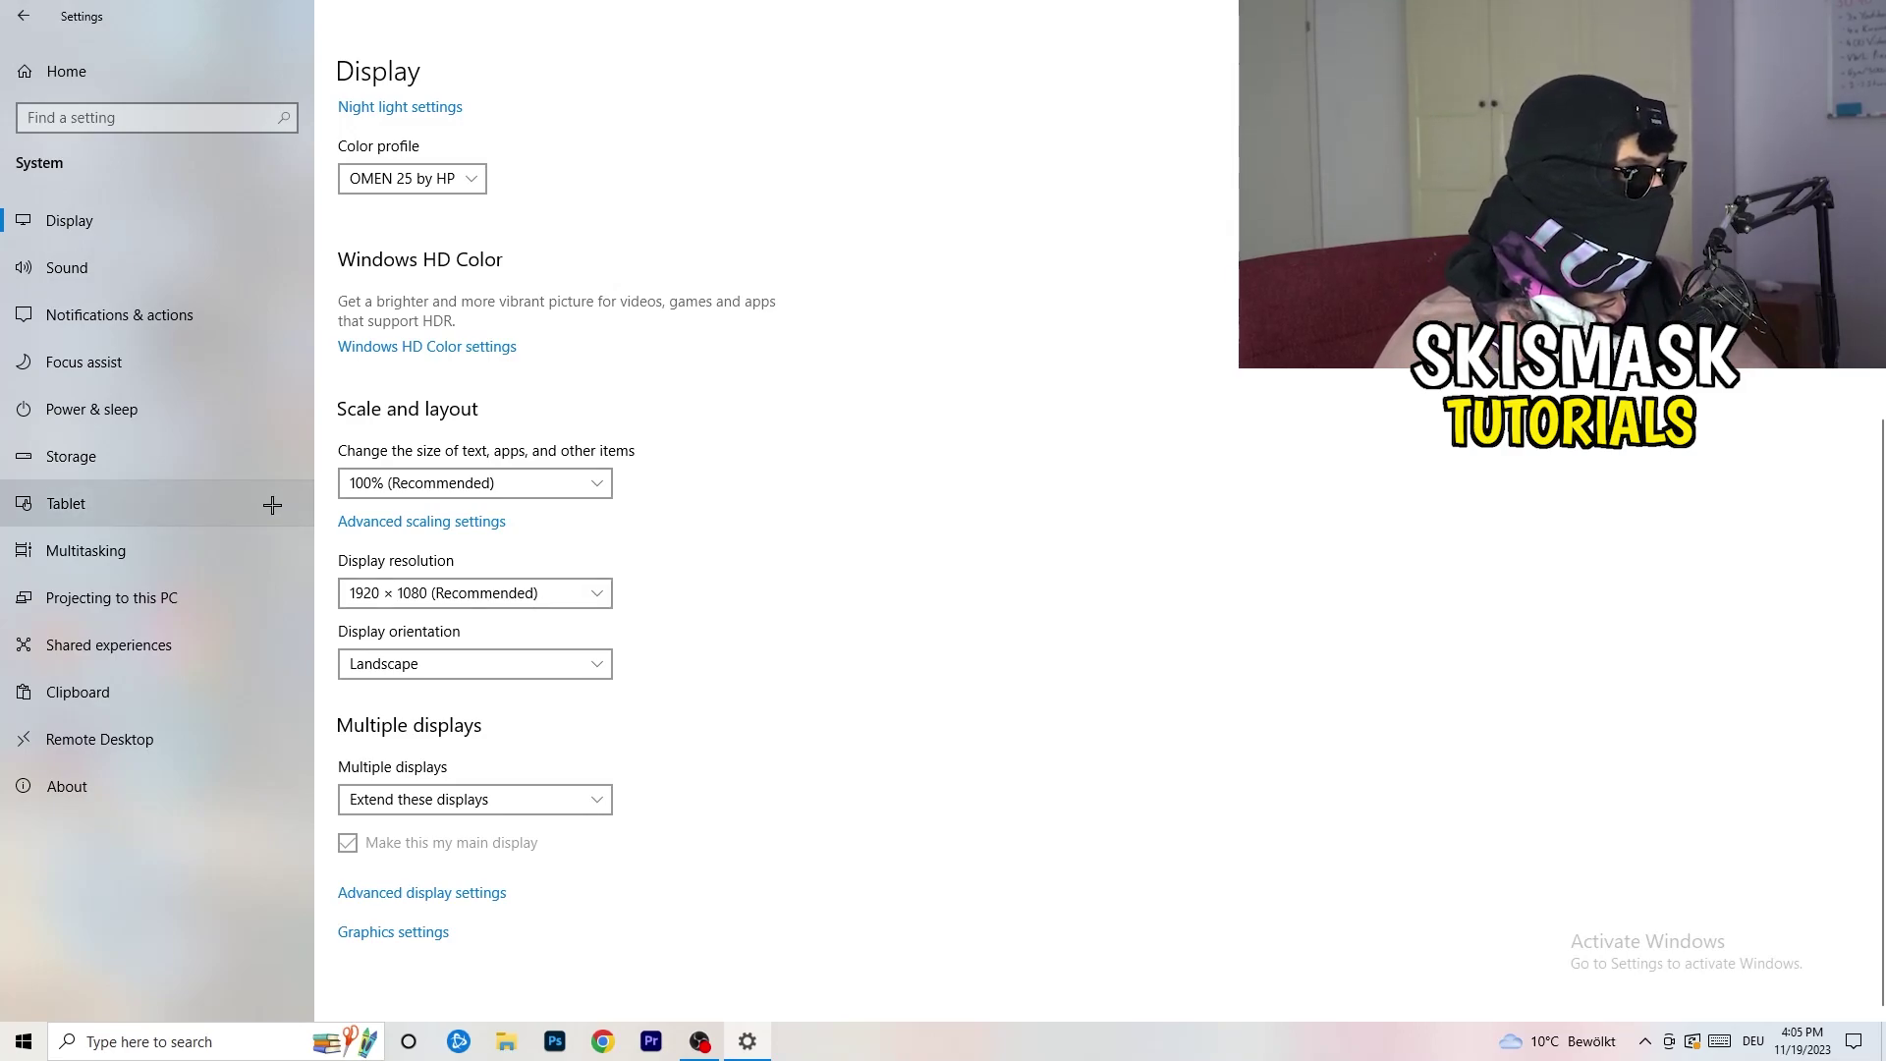
Review the available power plans in Power Options, including the additional plans, and close the window
left_click(149, 411)
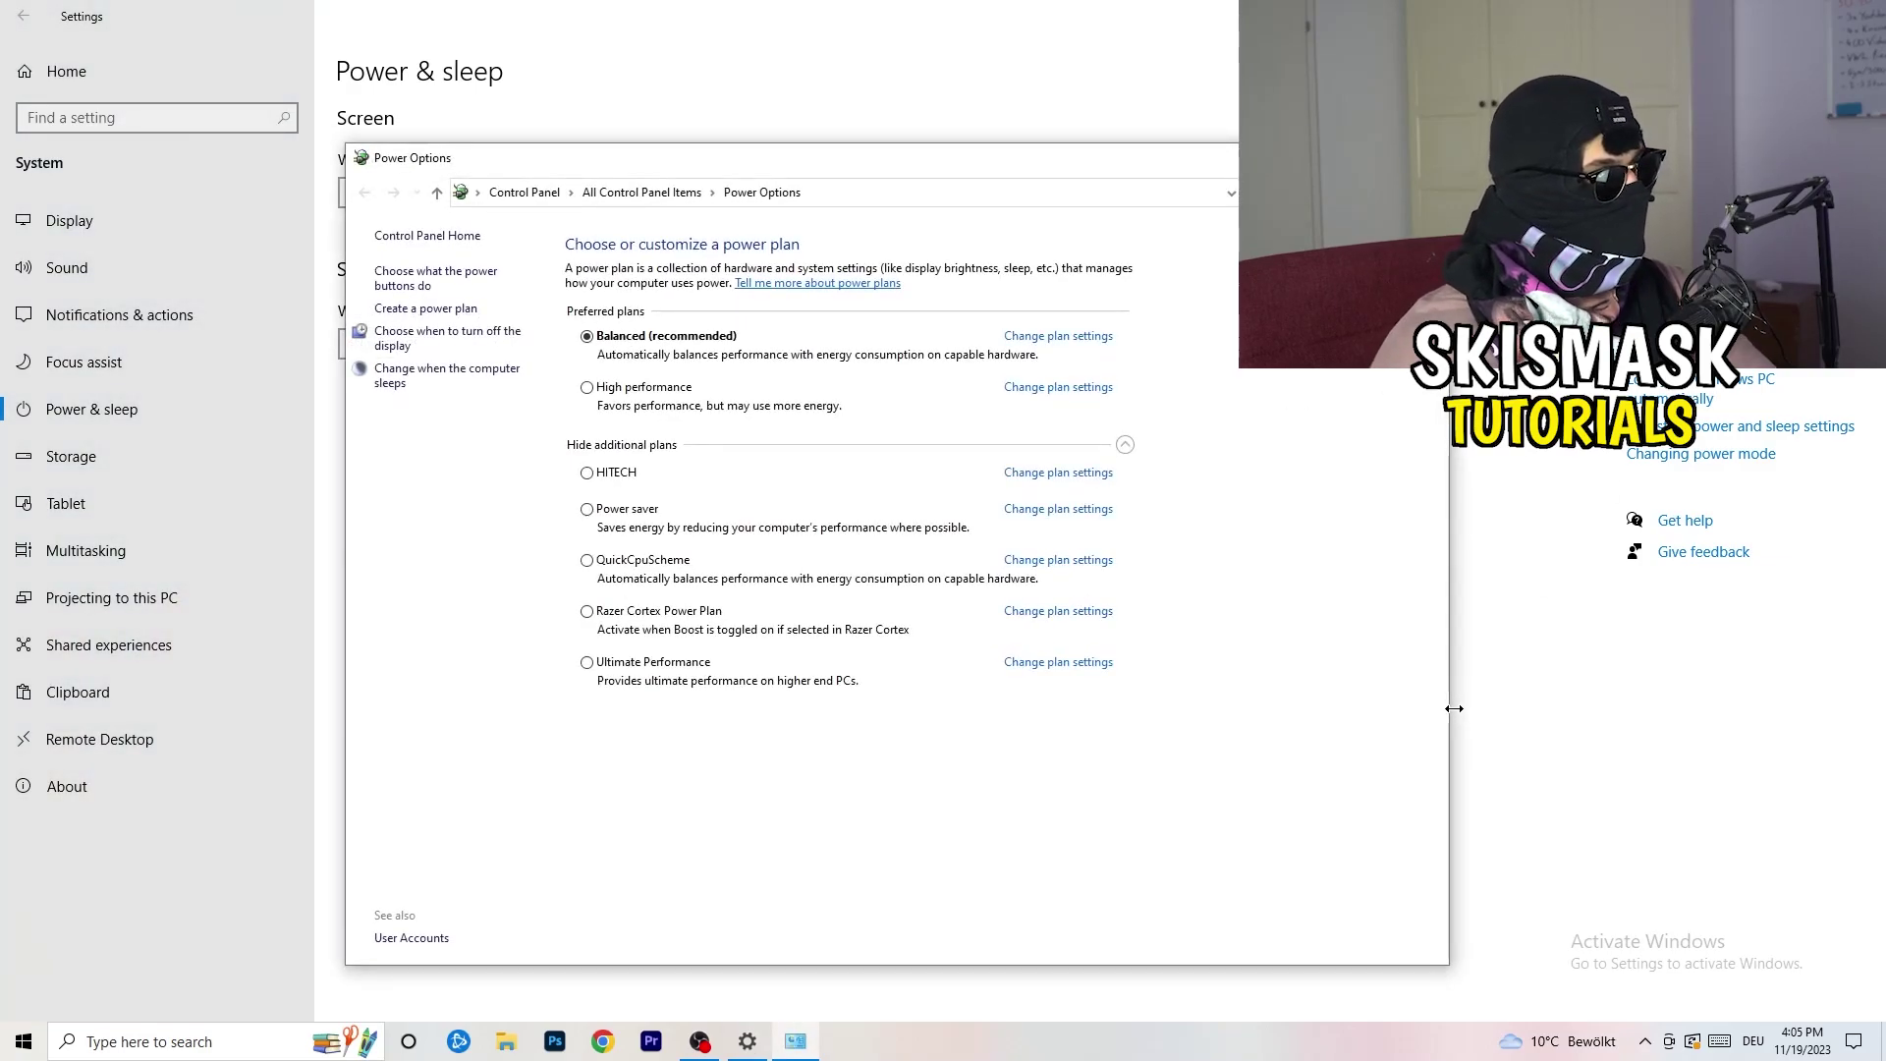
left_click(1125, 445)
left_click(1125, 445)
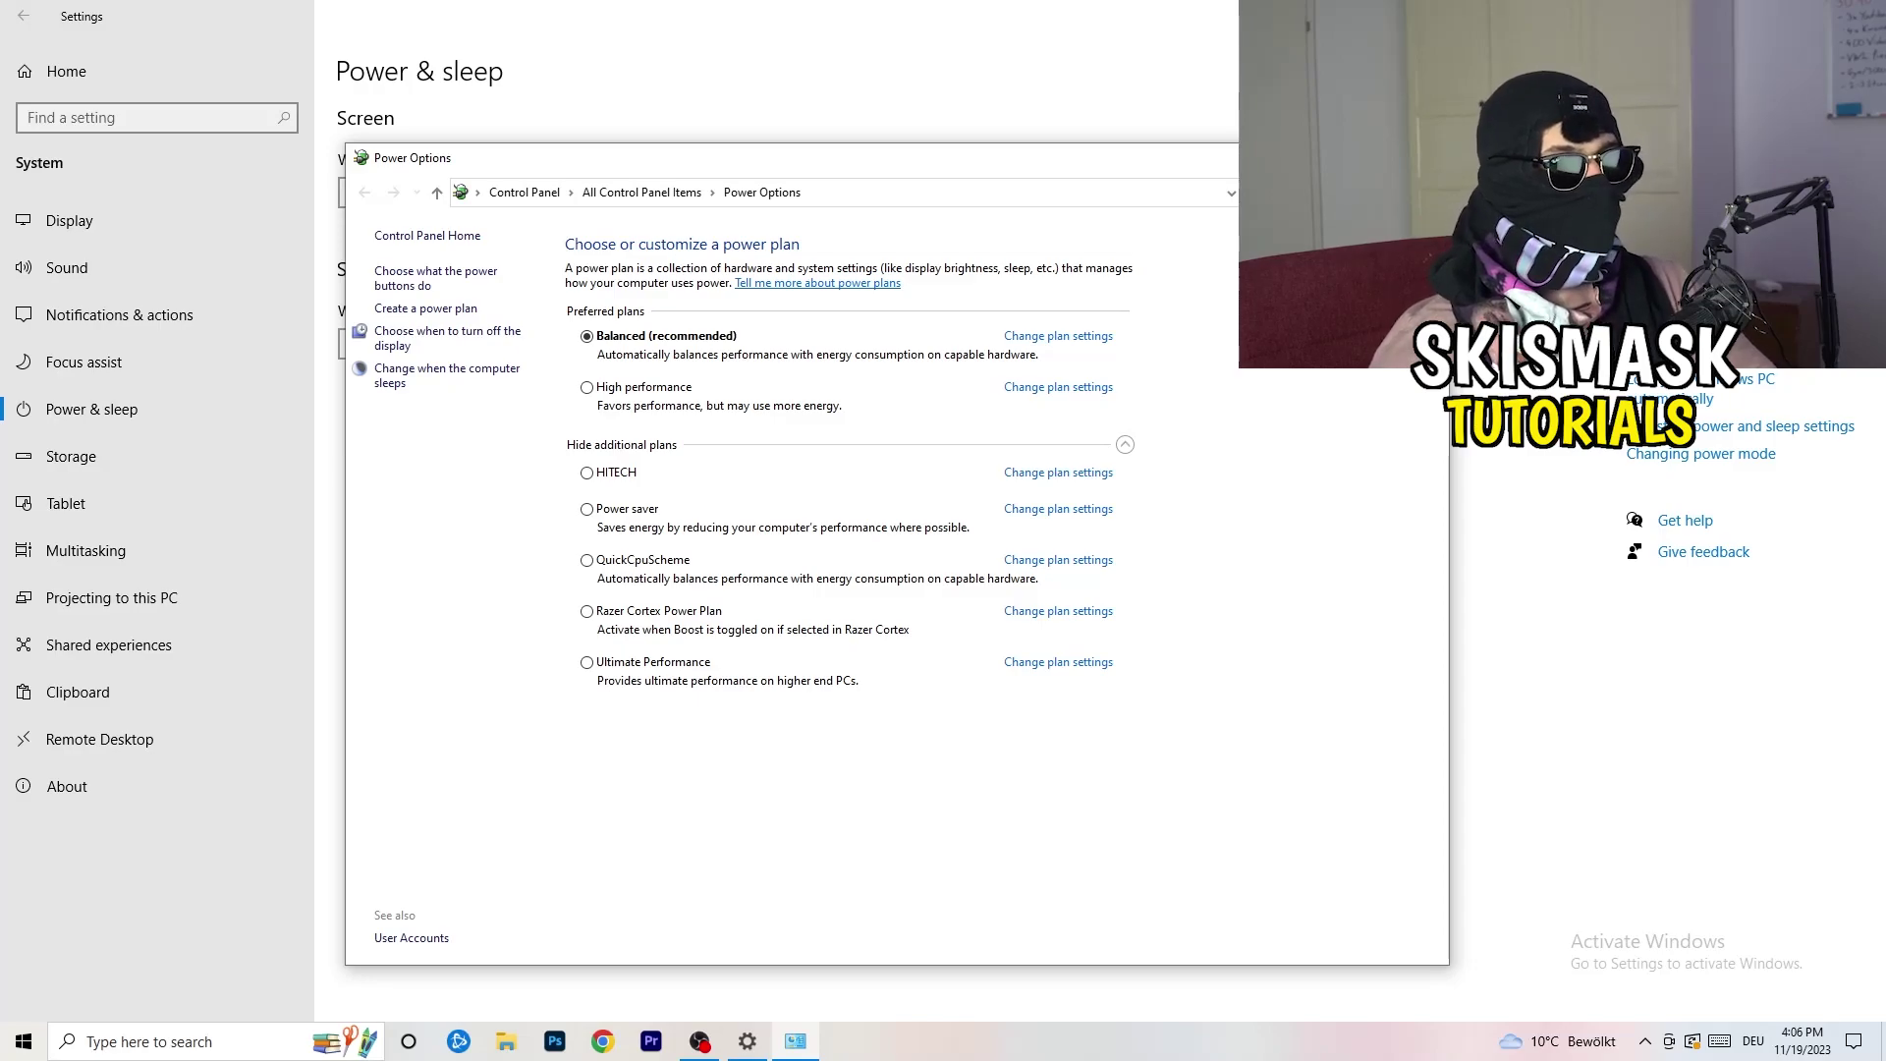
left_click(1426, 157)
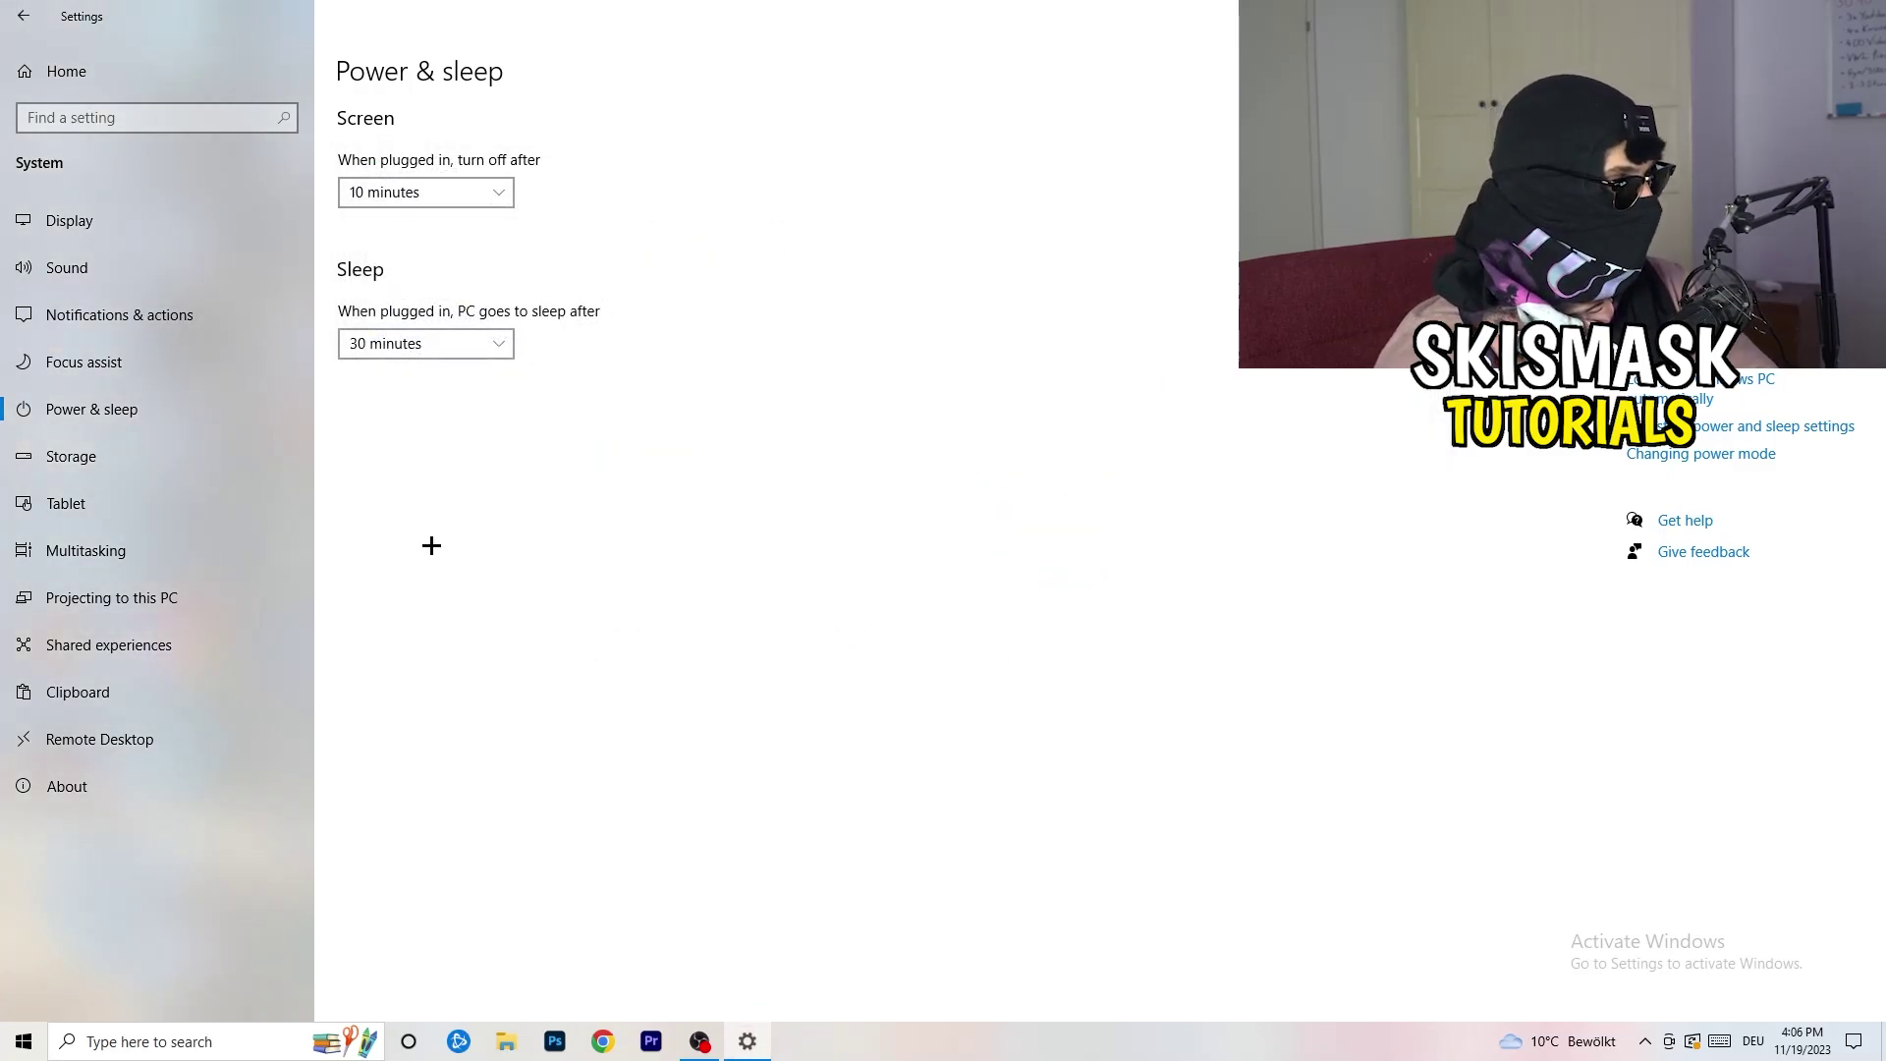
In the Storage Sense configuration, keep the run frequency at Every week and enable deleting temporary files that apps aren't using
left_click(130, 468)
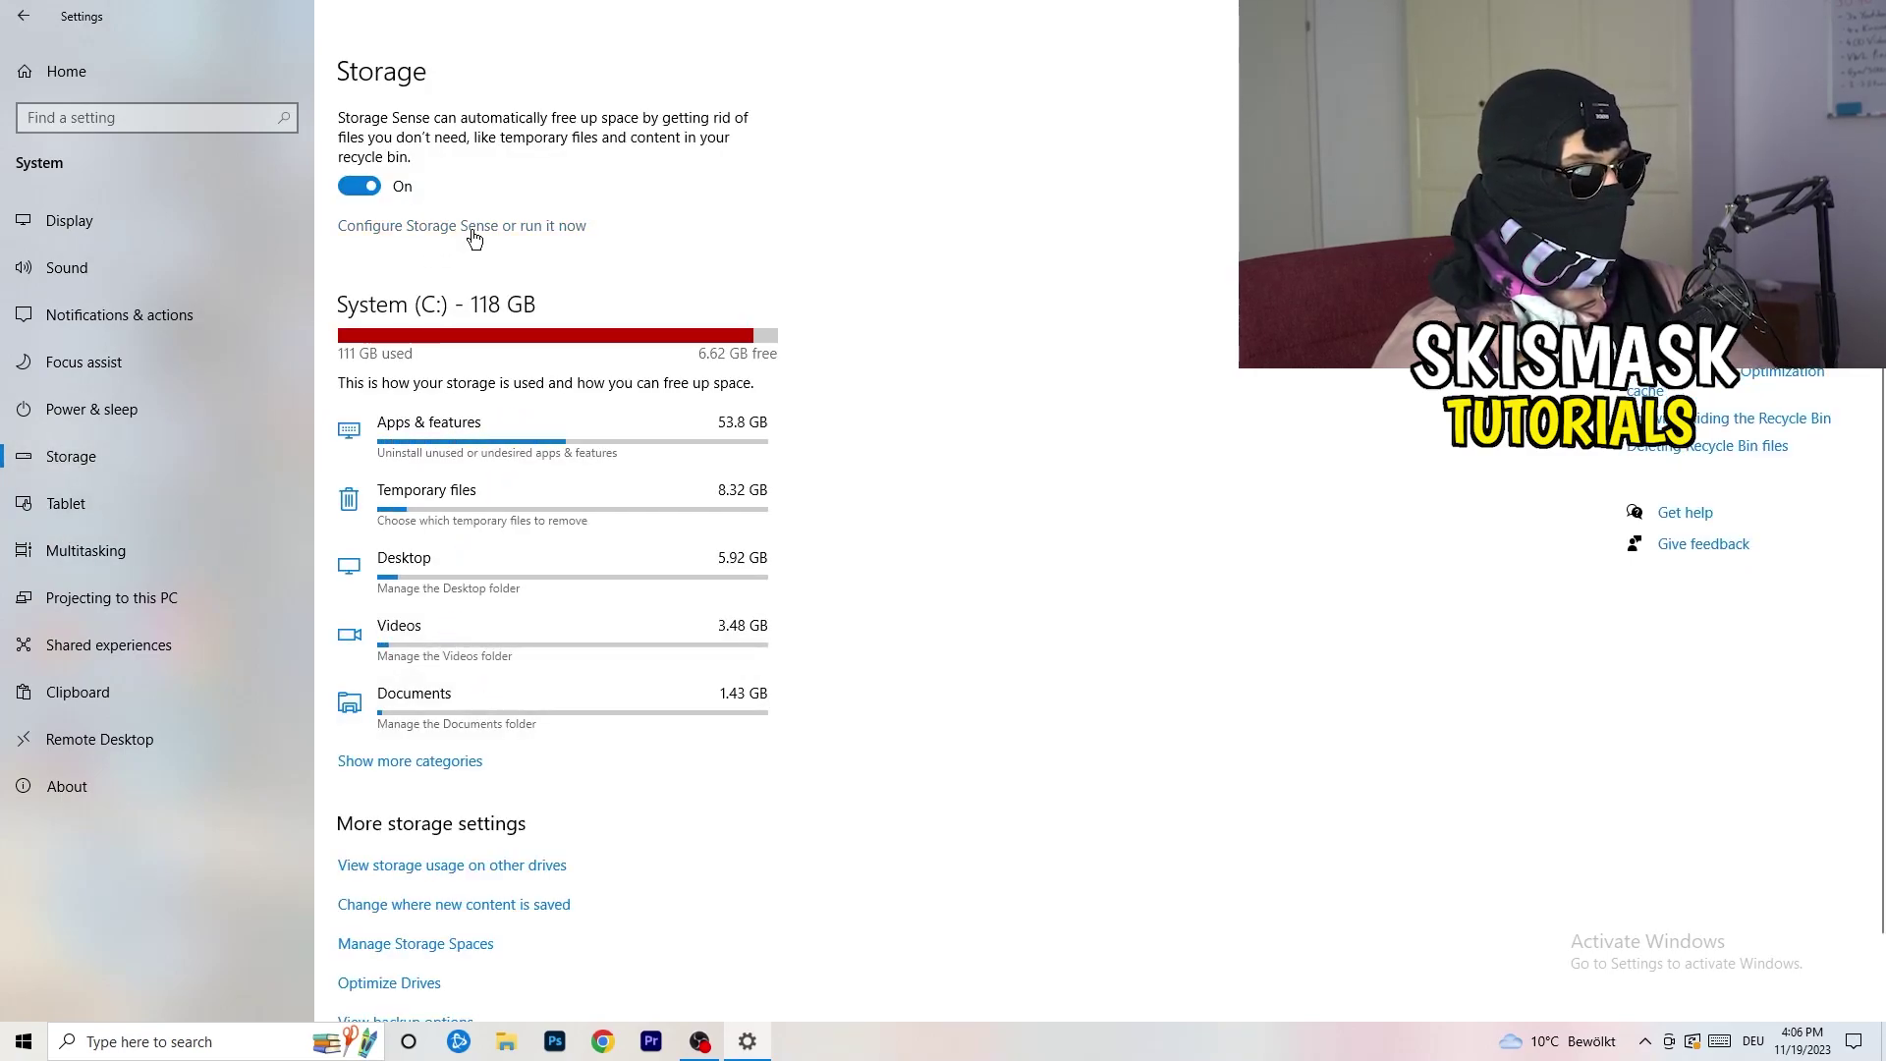
left_click(472, 232)
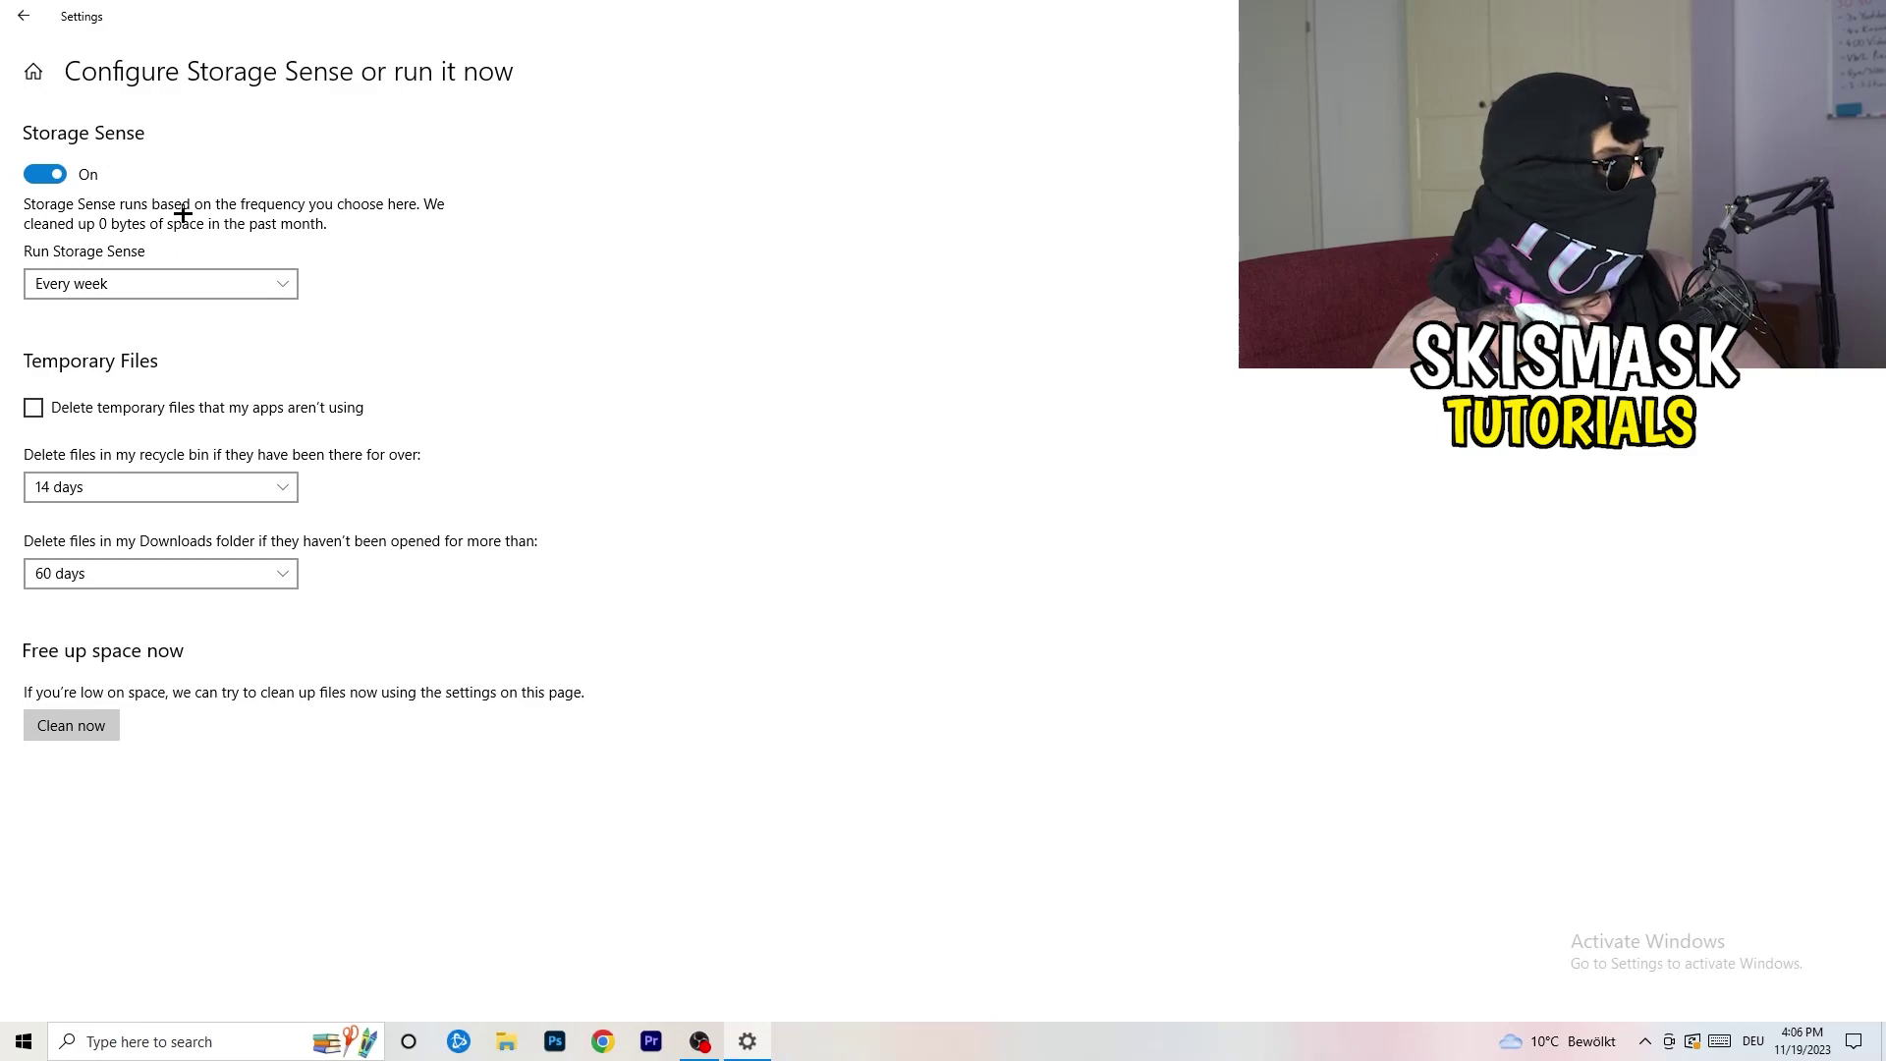
left_click(156, 282)
left_click(580, 293)
left_click(113, 411)
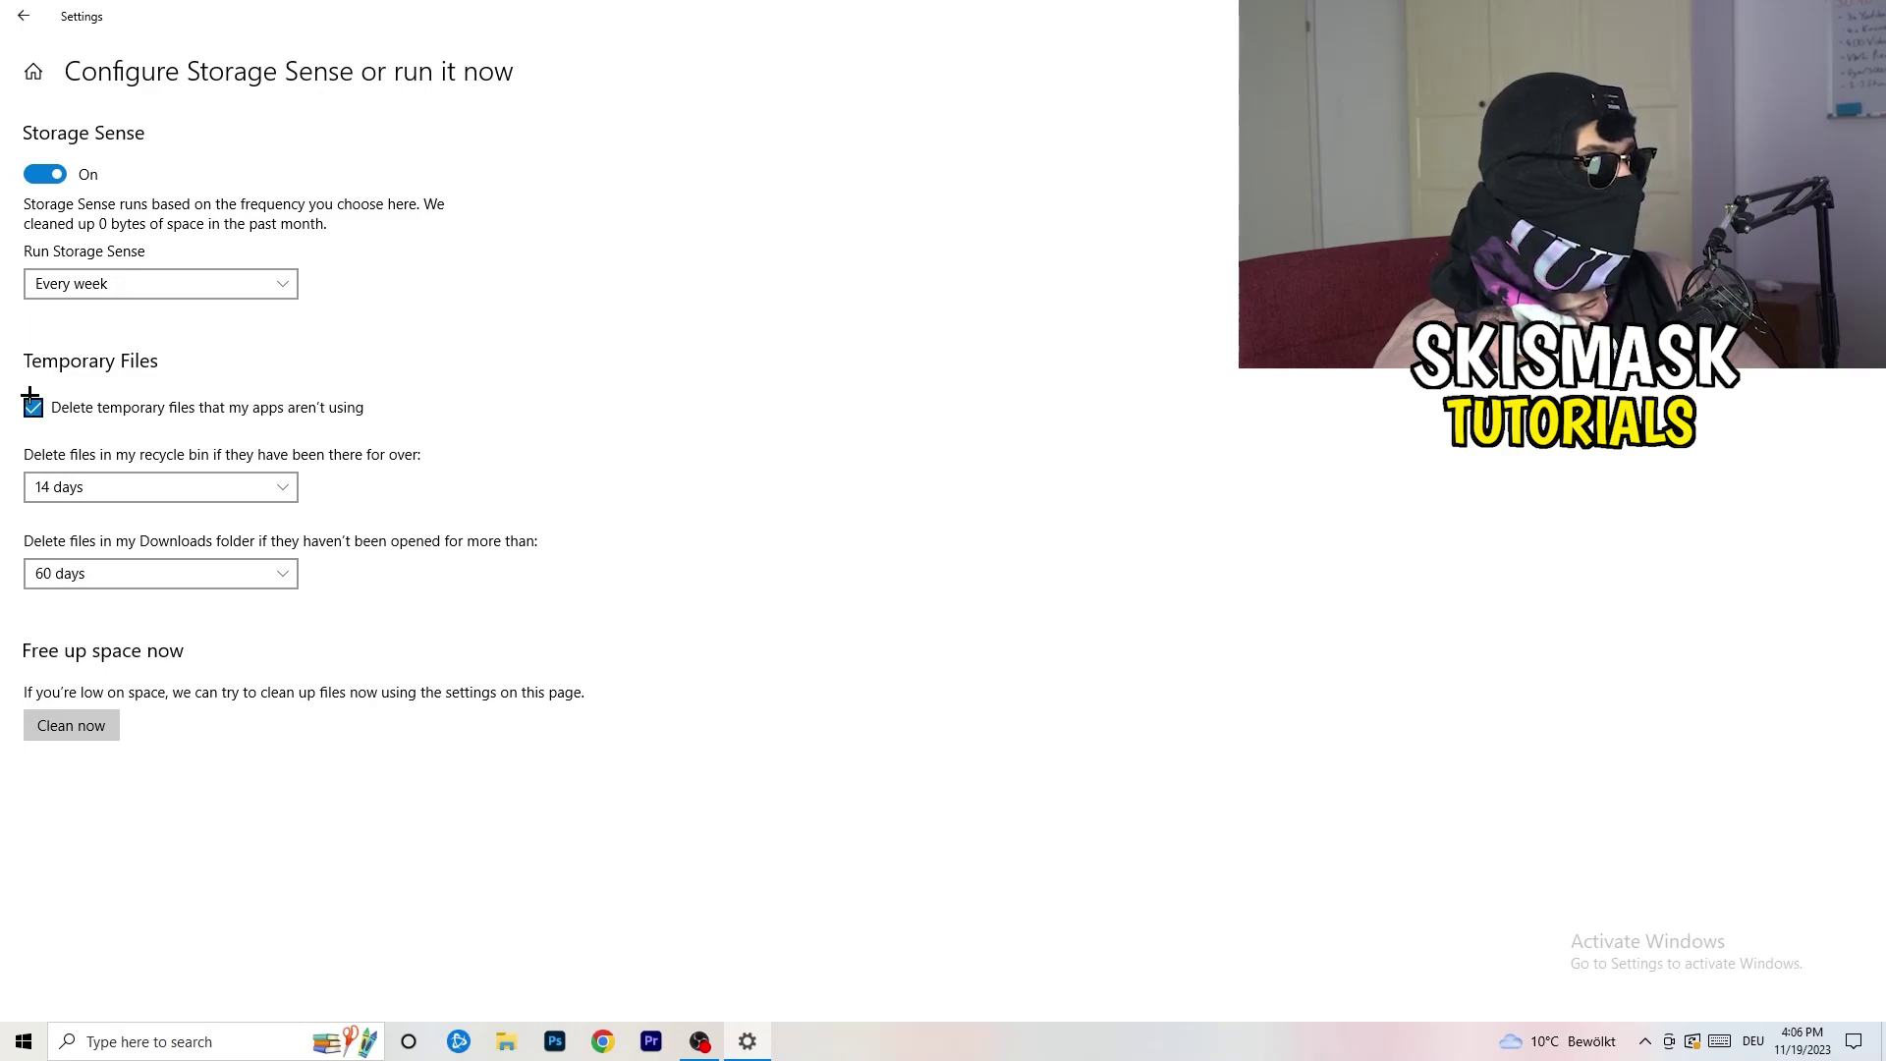
Check the deletion periods for temporary files, leaving 14 days for the recycle bin and 60 days for the Downloads folder
left_click(157, 487)
left_click(560, 458)
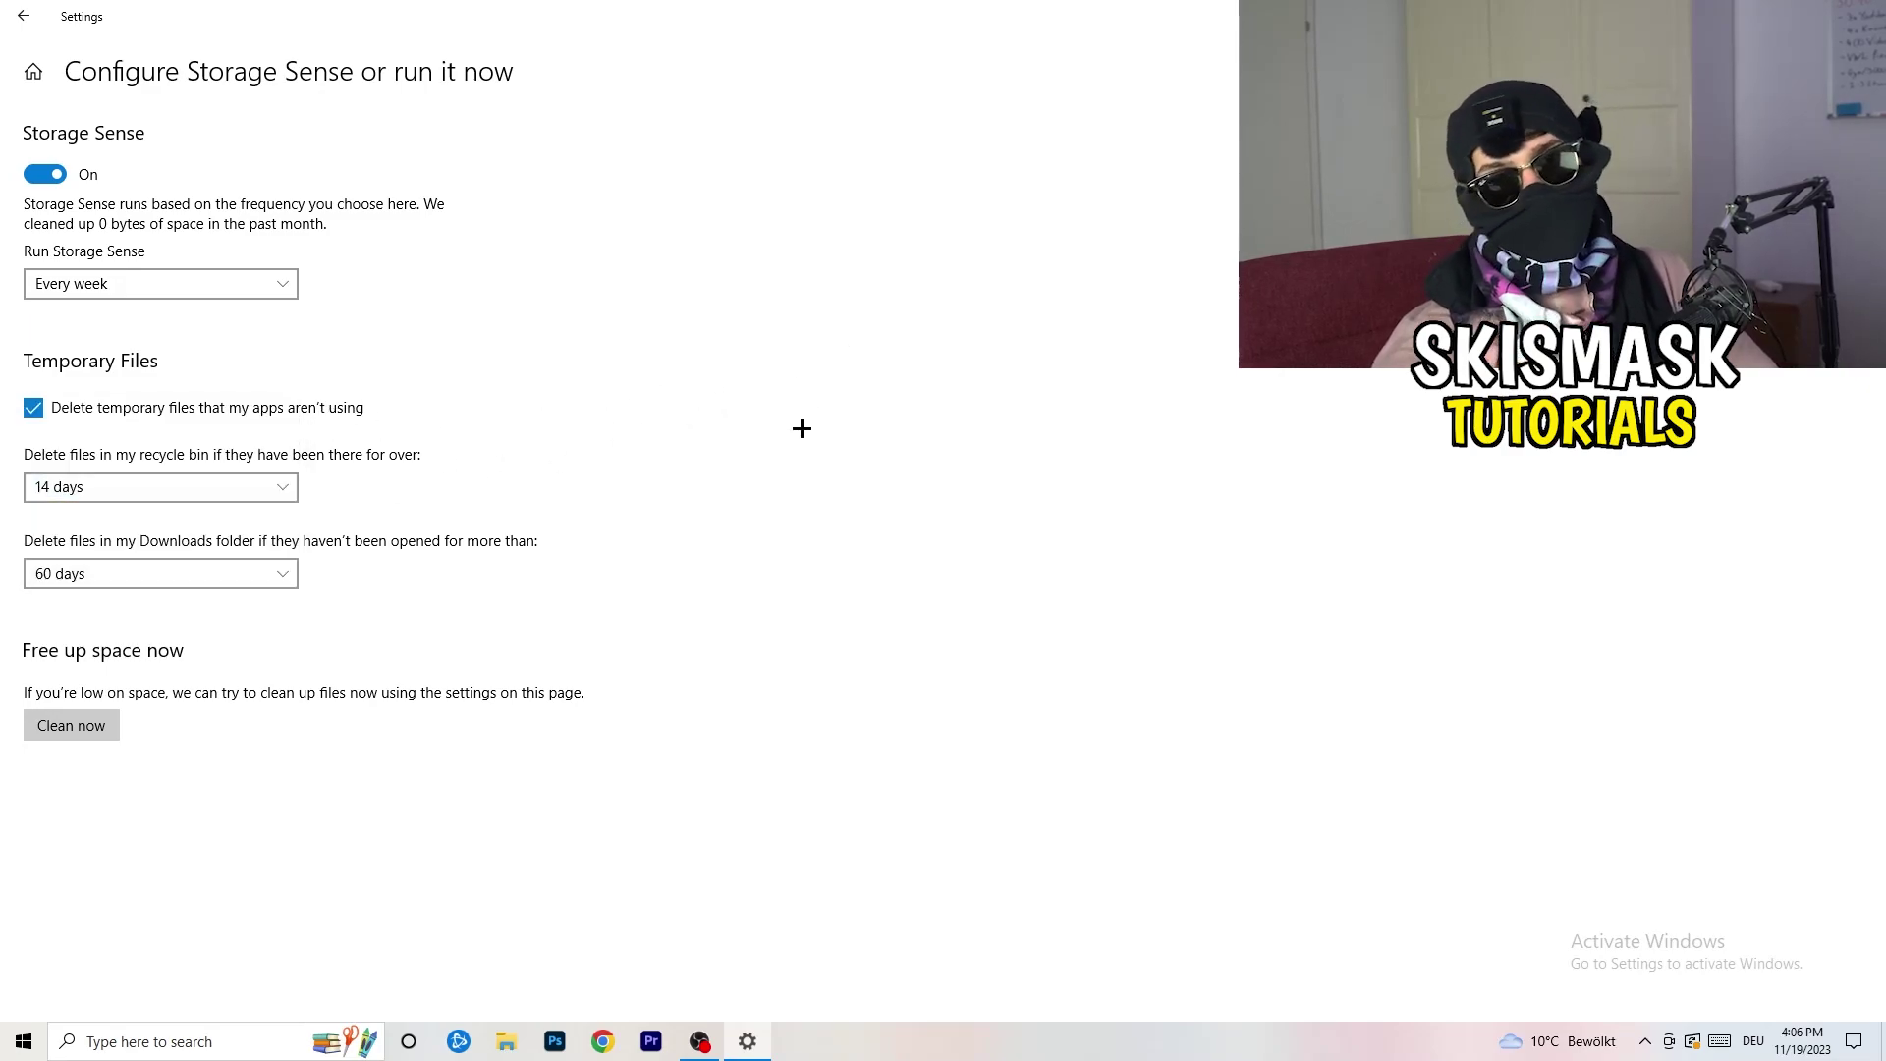
left_click(173, 574)
left_click(741, 442)
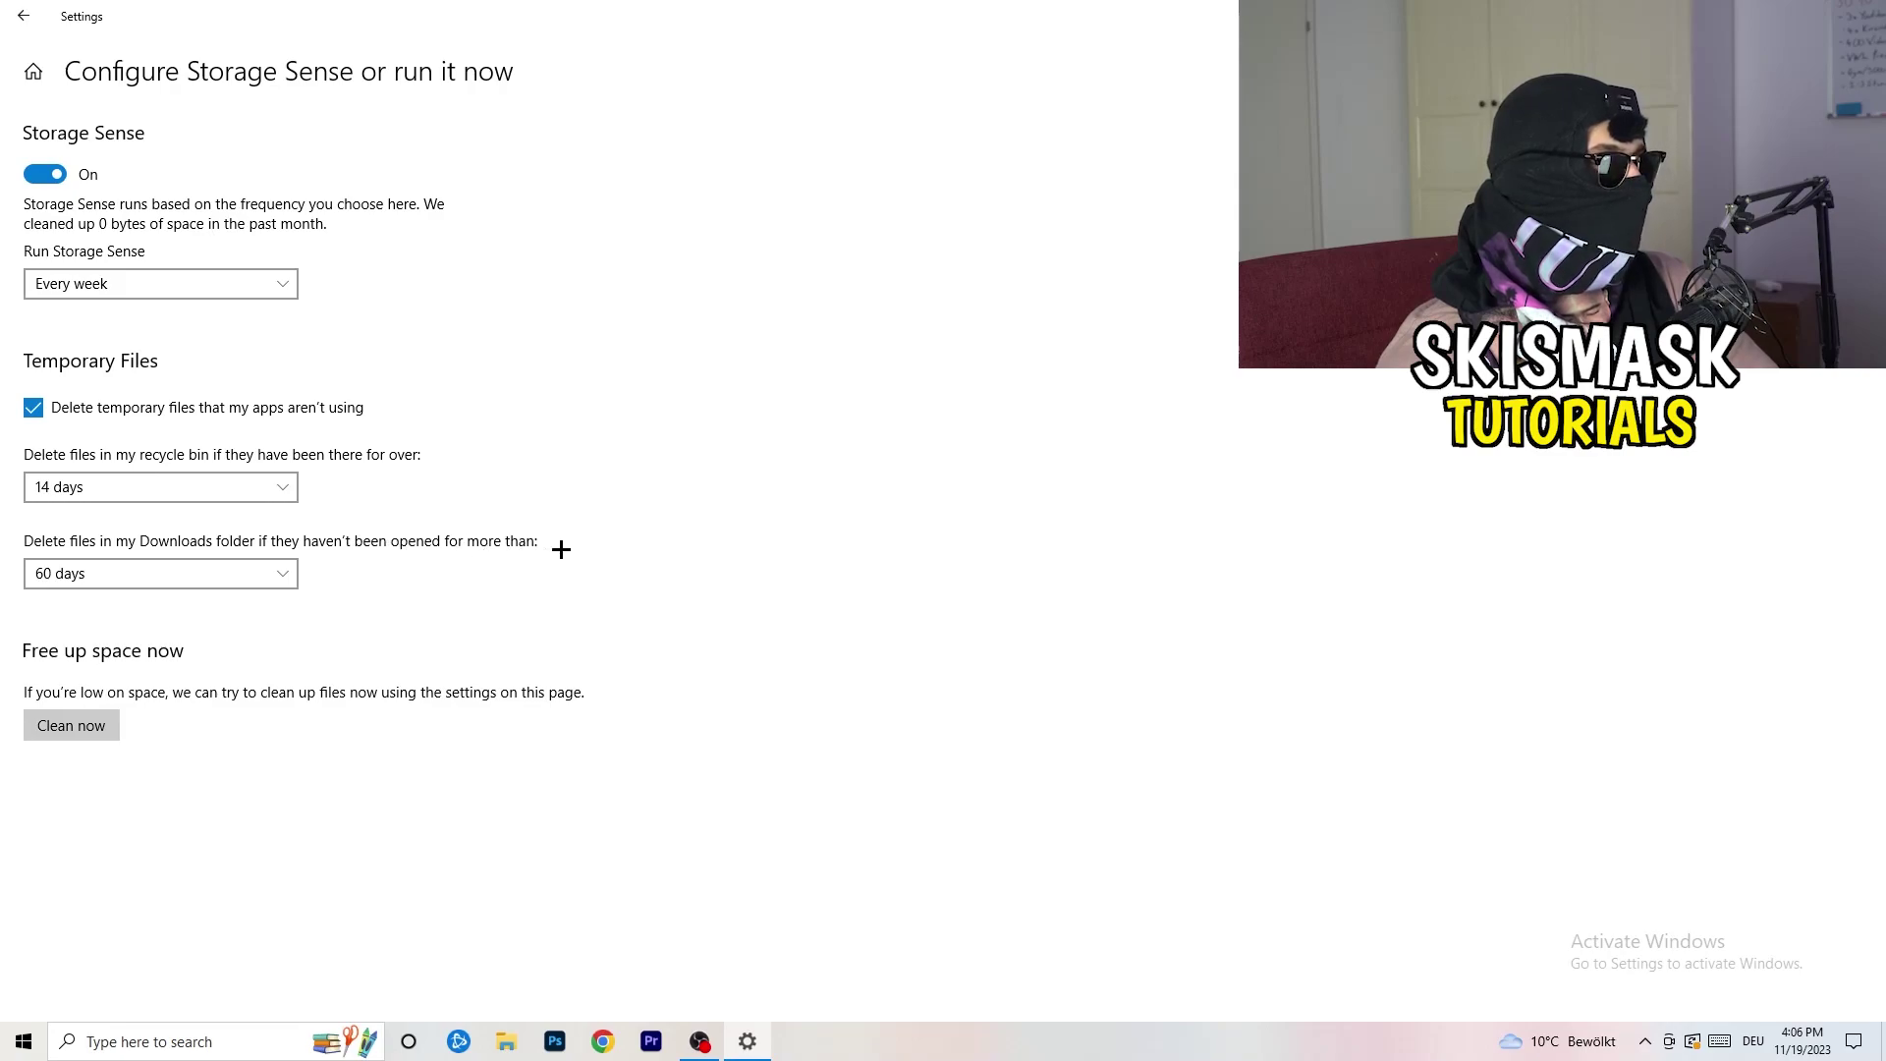
left_click(185, 589)
left_click(926, 481)
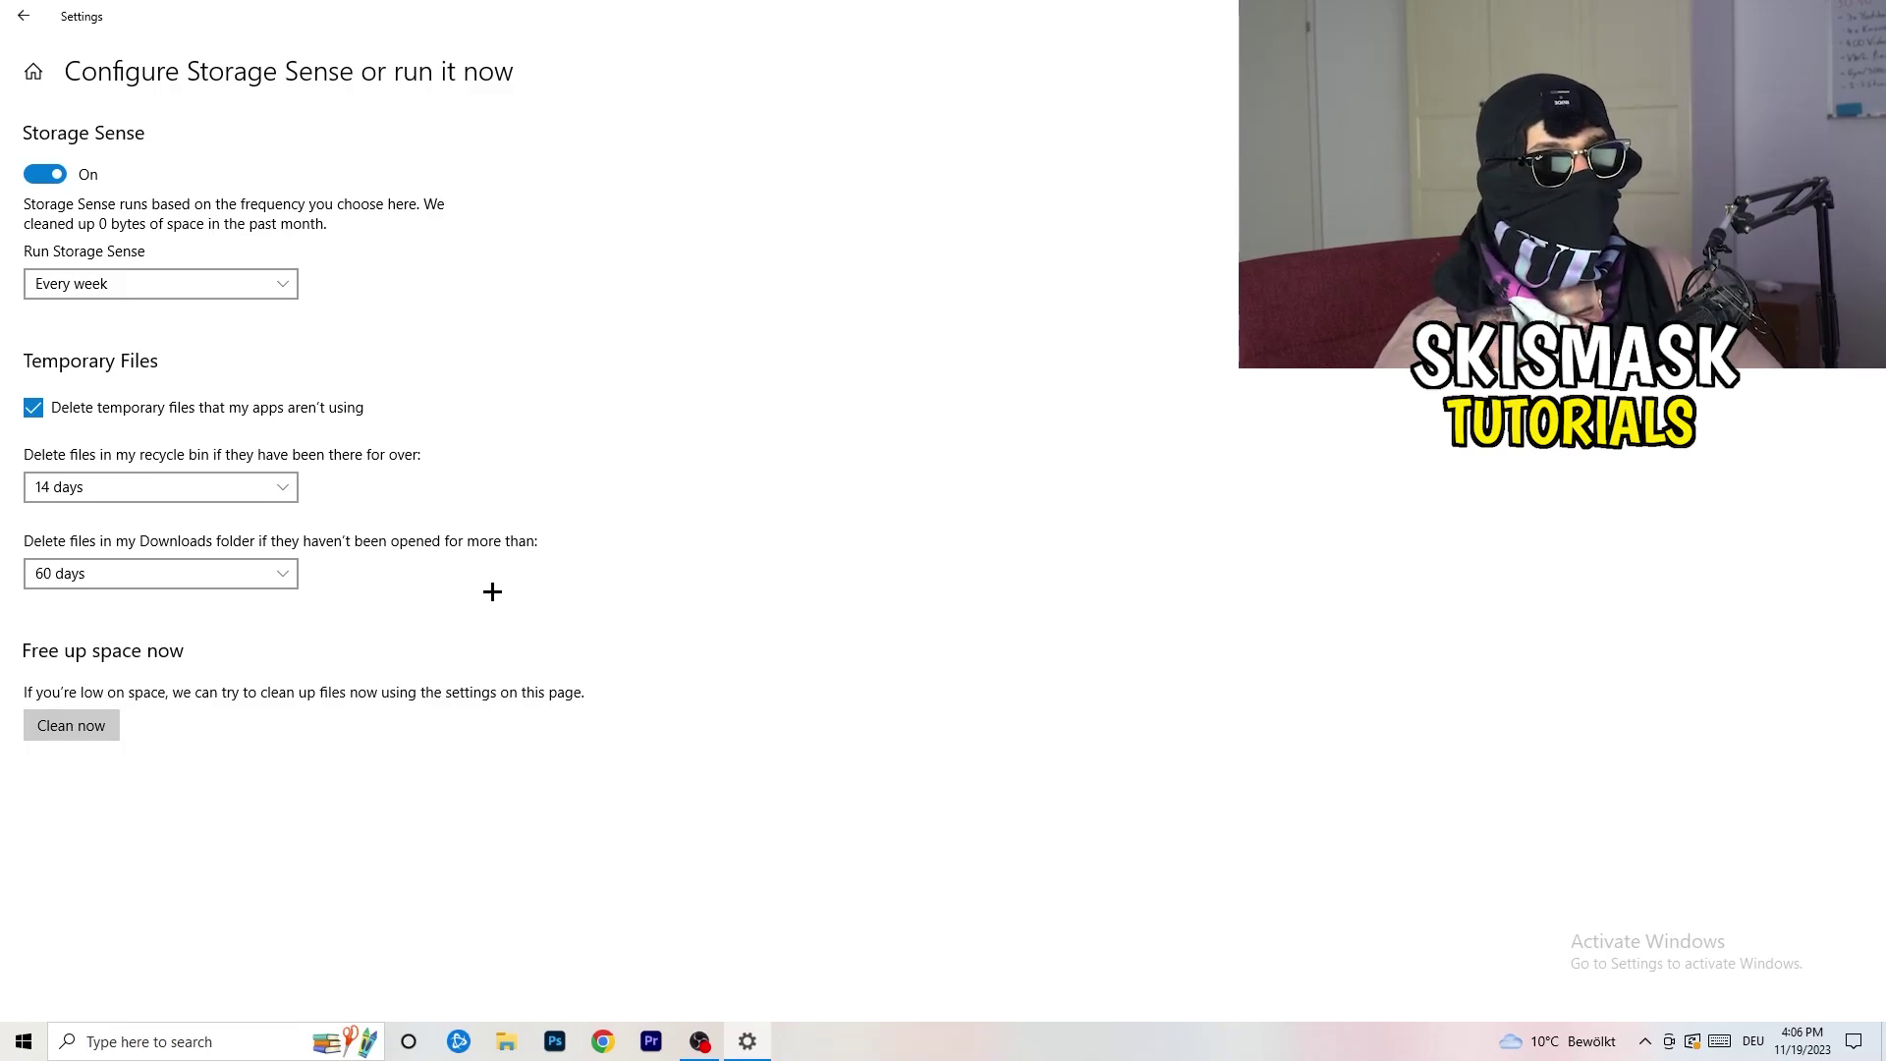
Leave the Storage settings, check the Windows Update page under Update & Security for pending updates, and close Settings
left_click(23, 14)
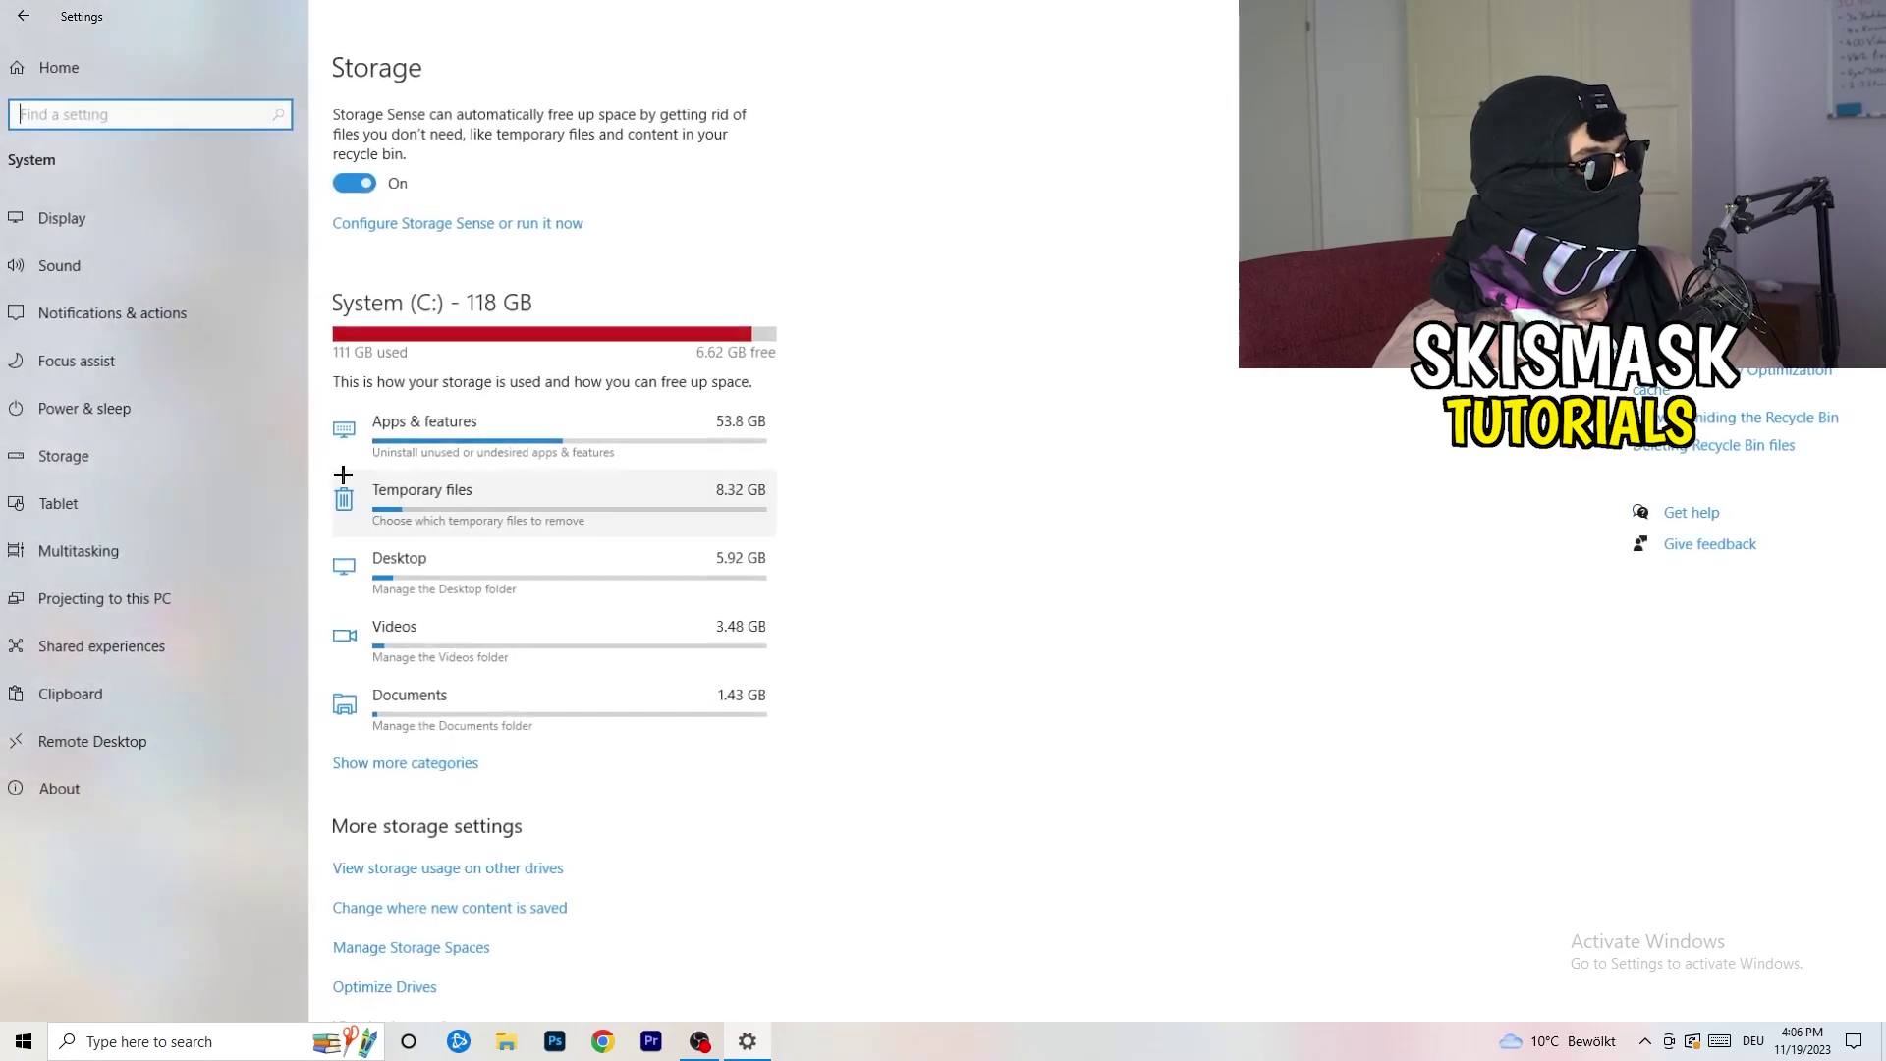
left_click(23, 15)
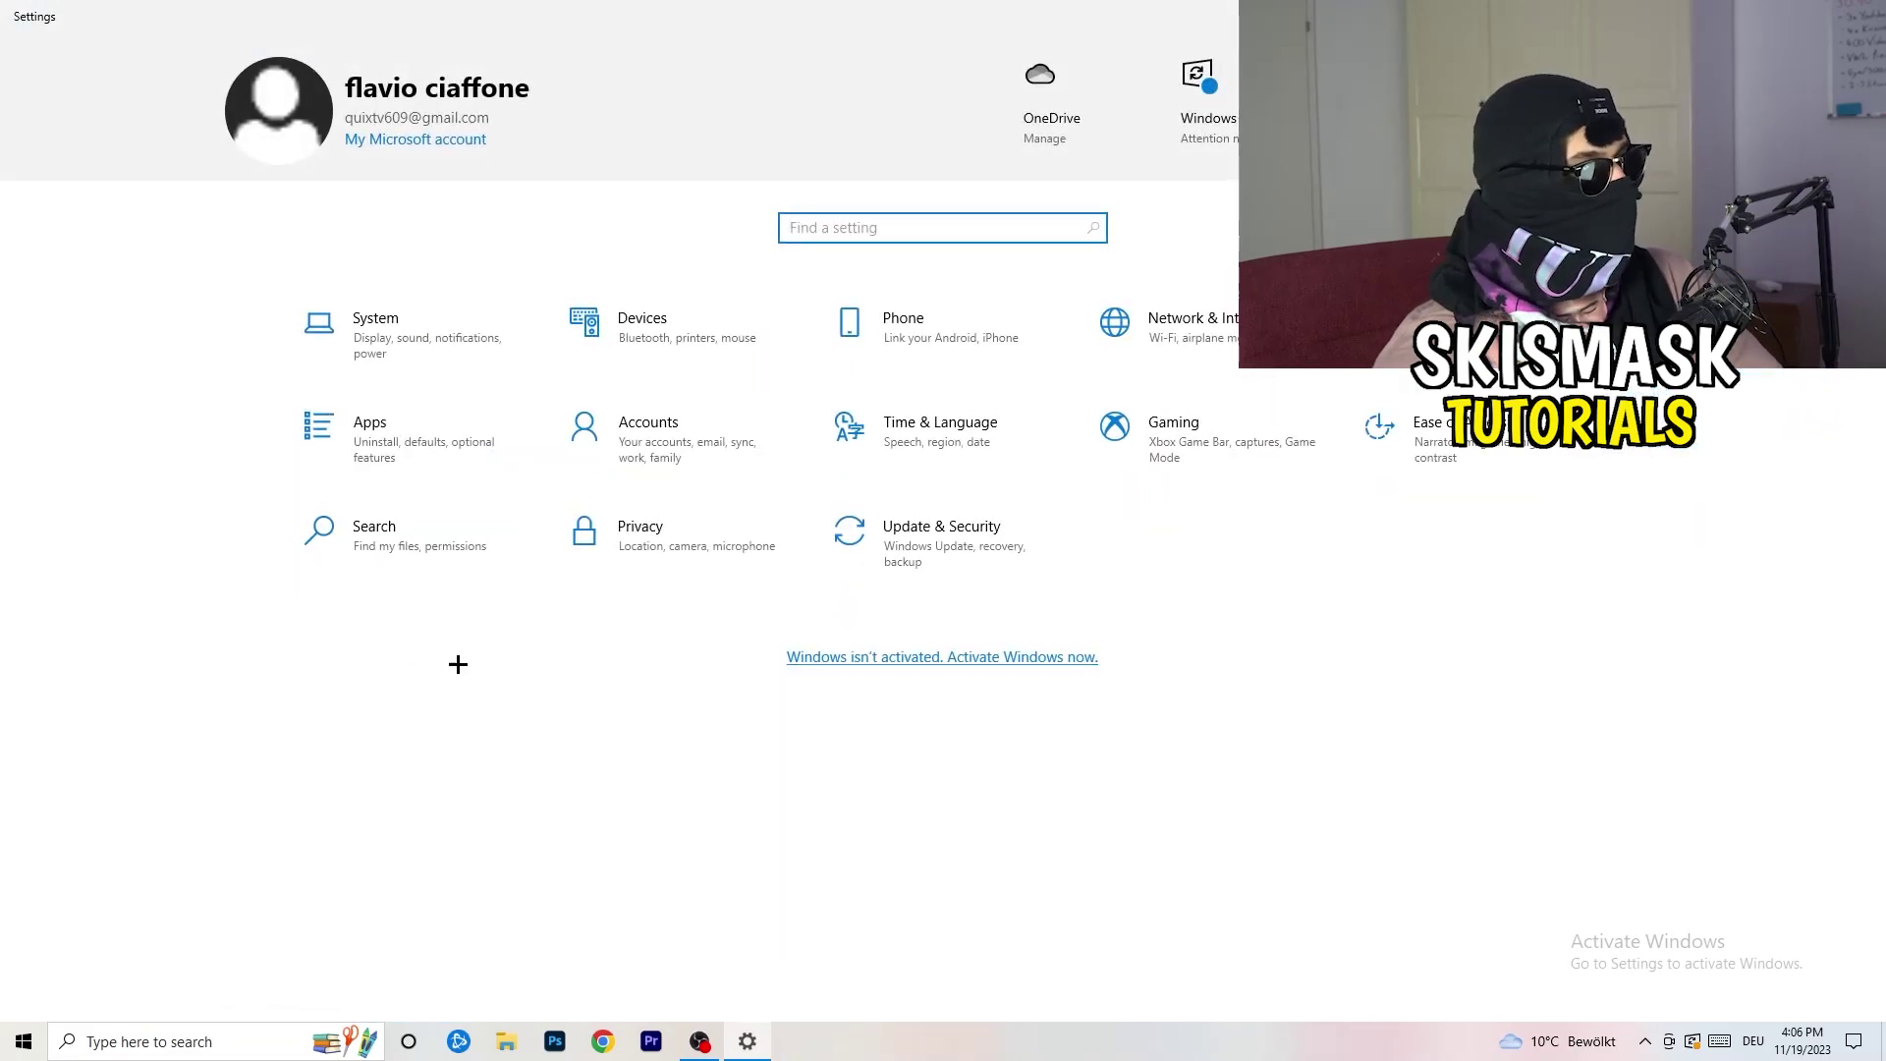
left_click(928, 553)
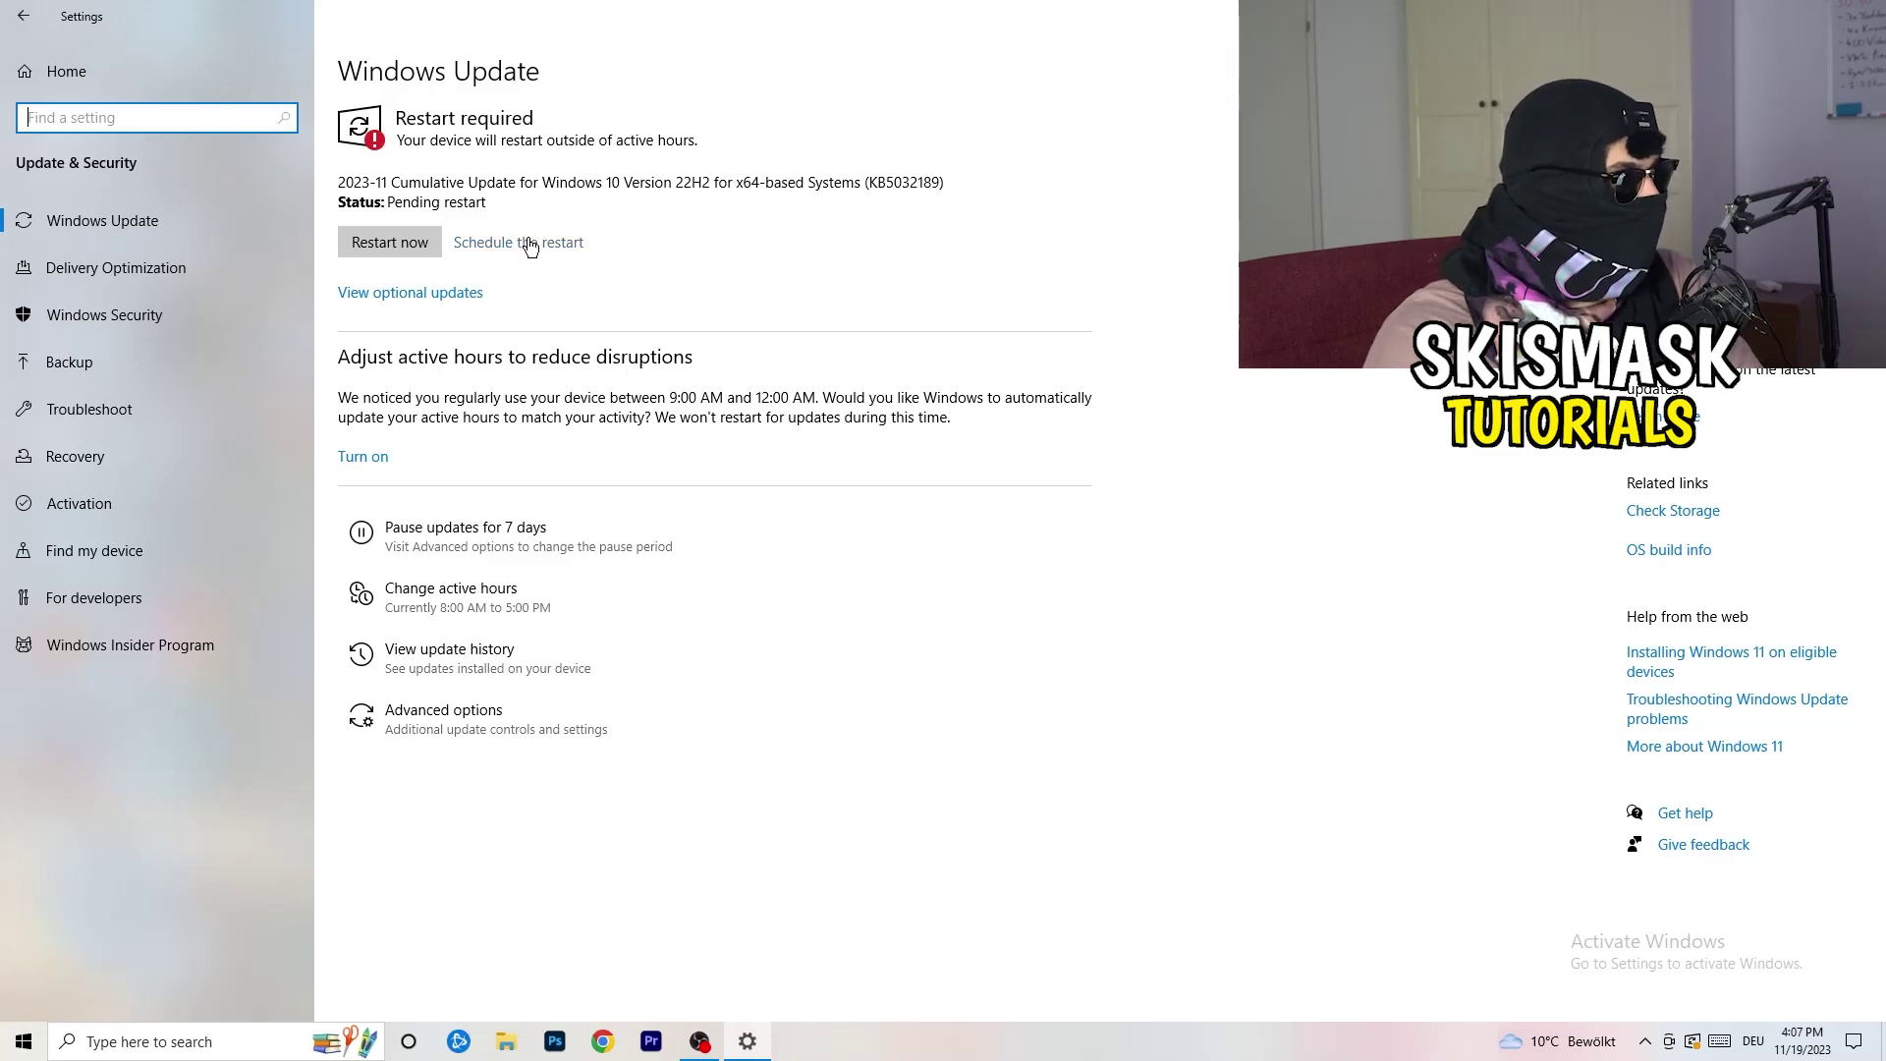
key("alt+F4")
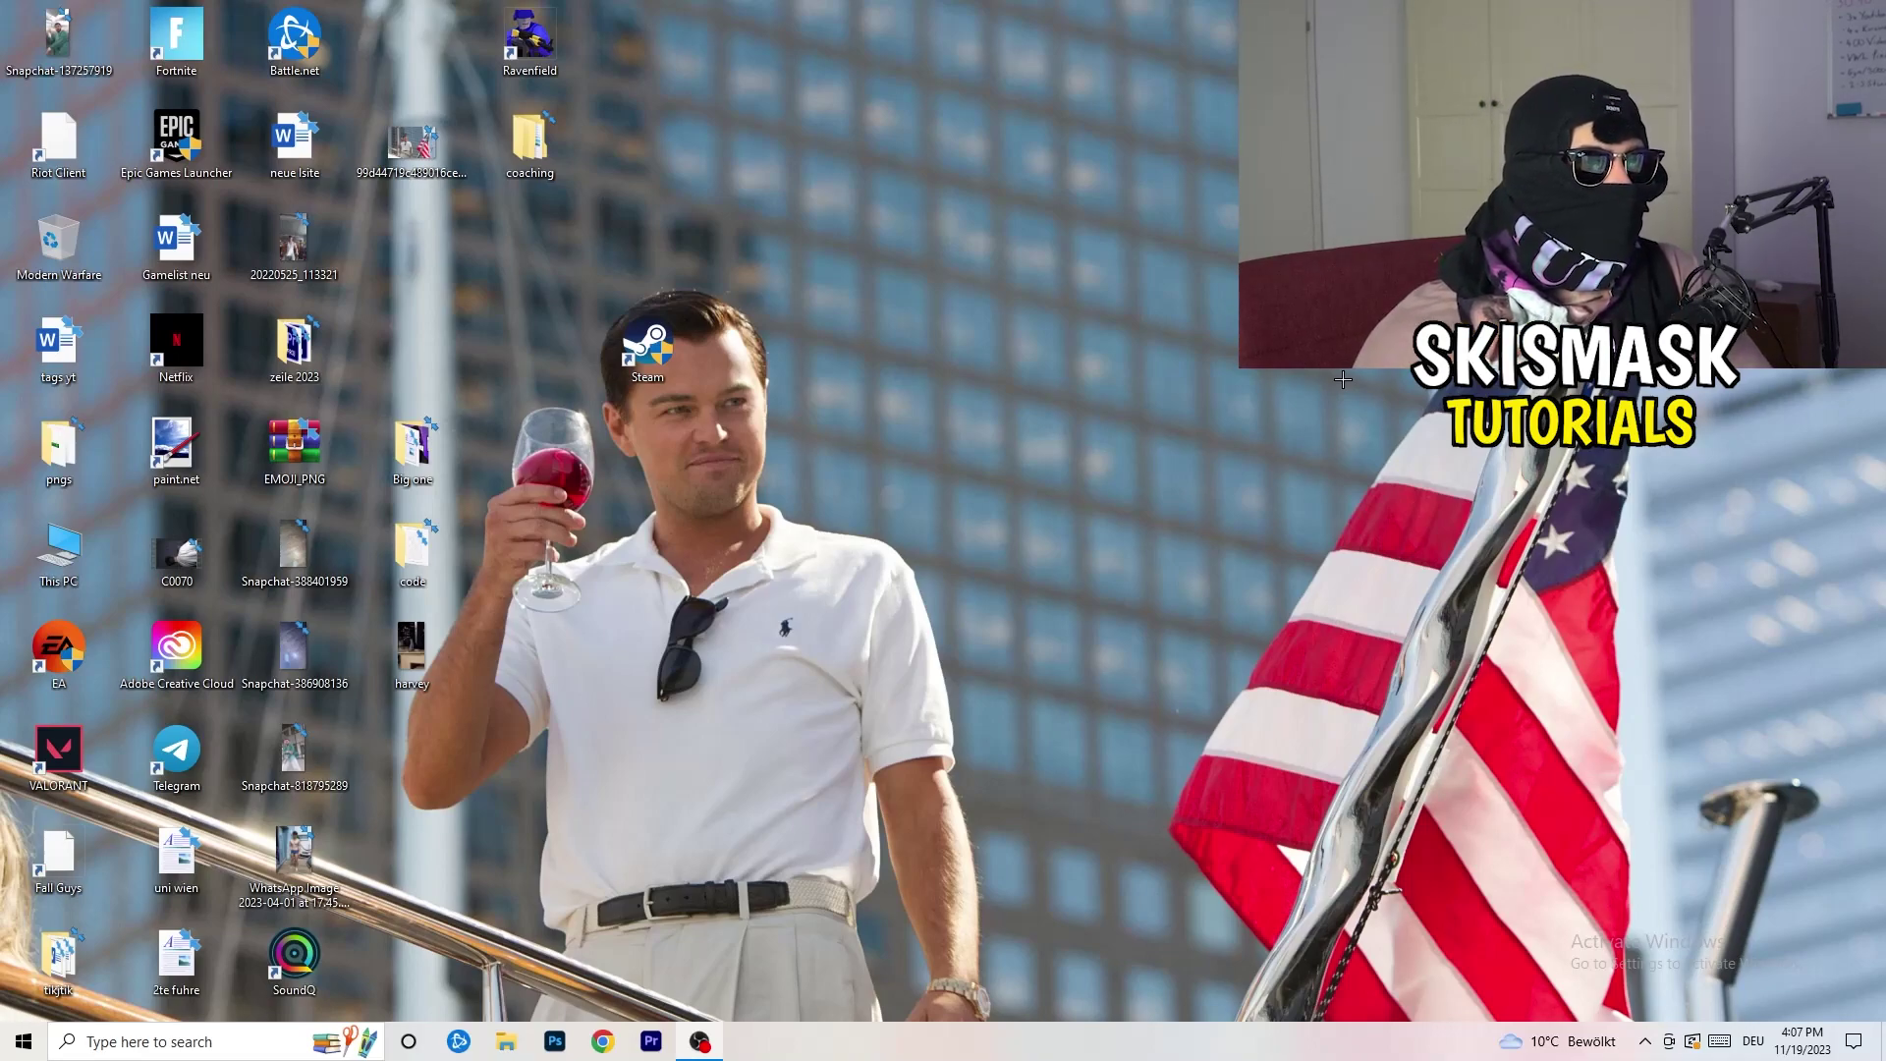
Open NVIDIA Control Panel, review the resolution and the image settings with preview without changing them, and close it
right_click(1143, 415)
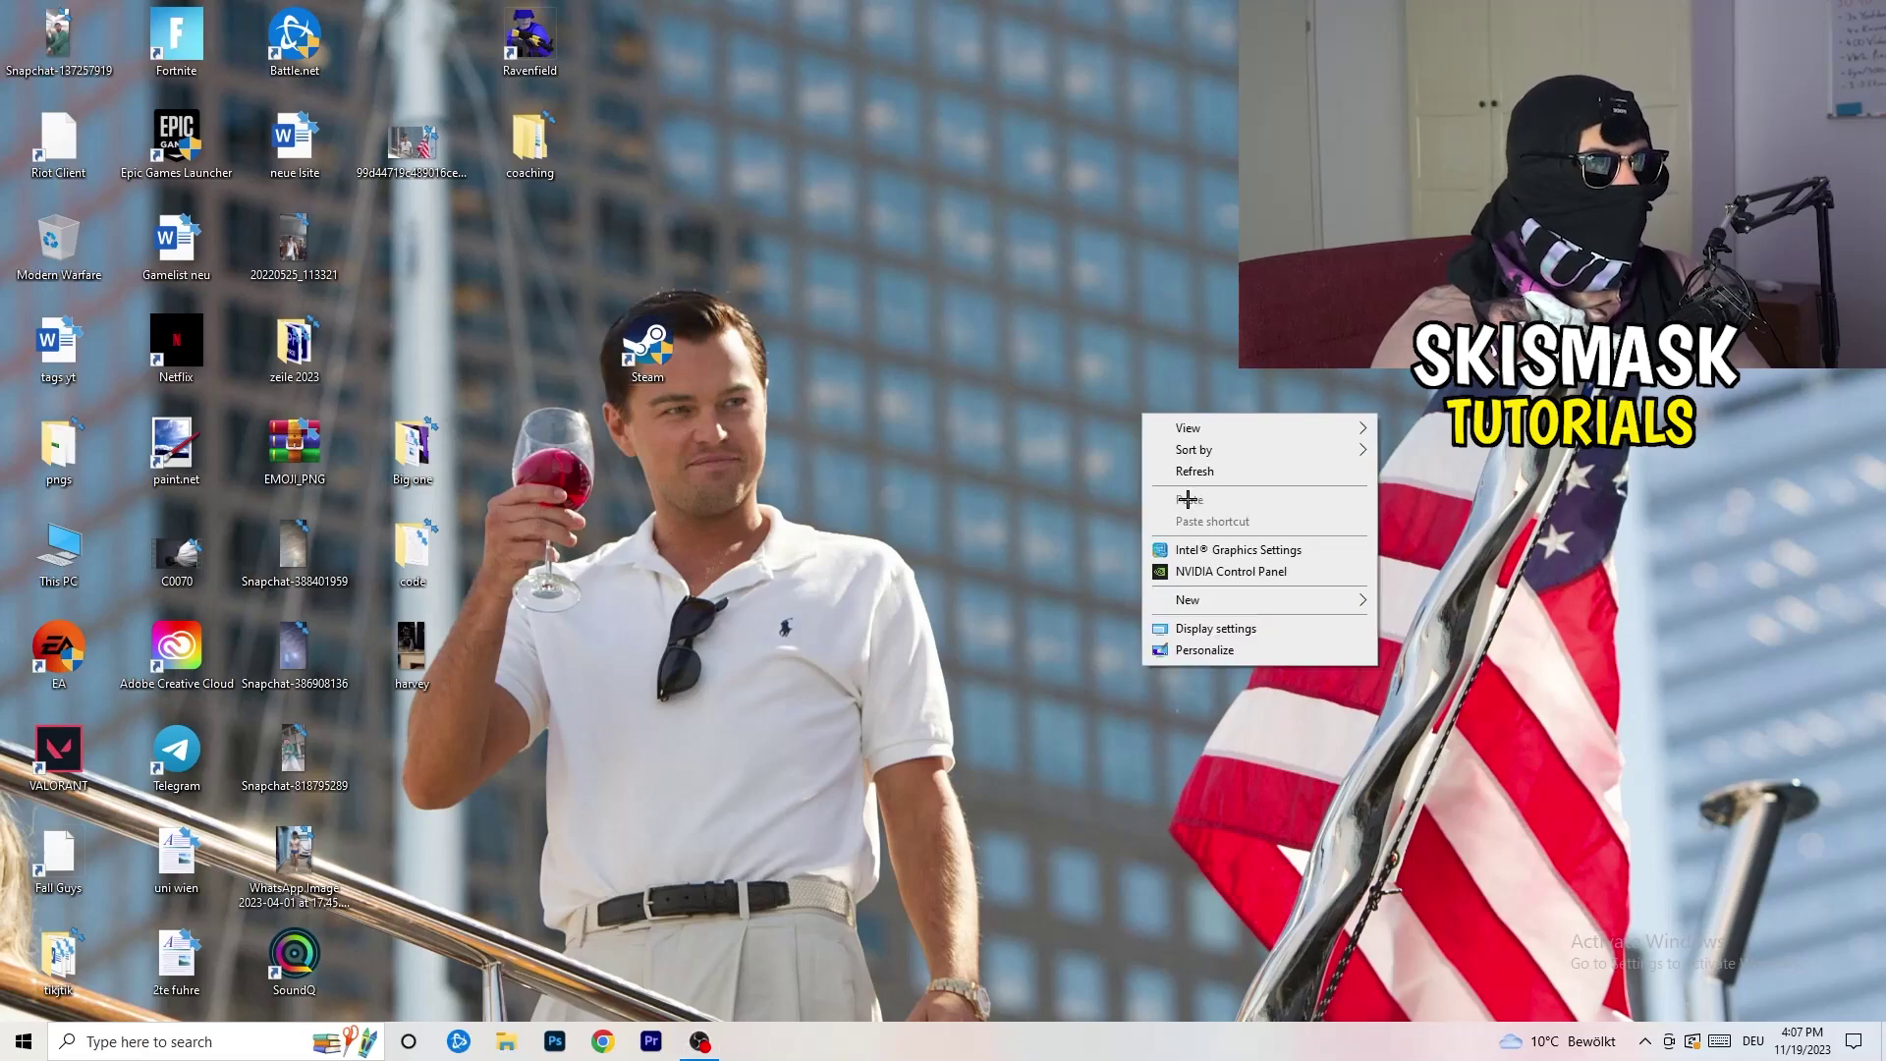
left_click(1258, 573)
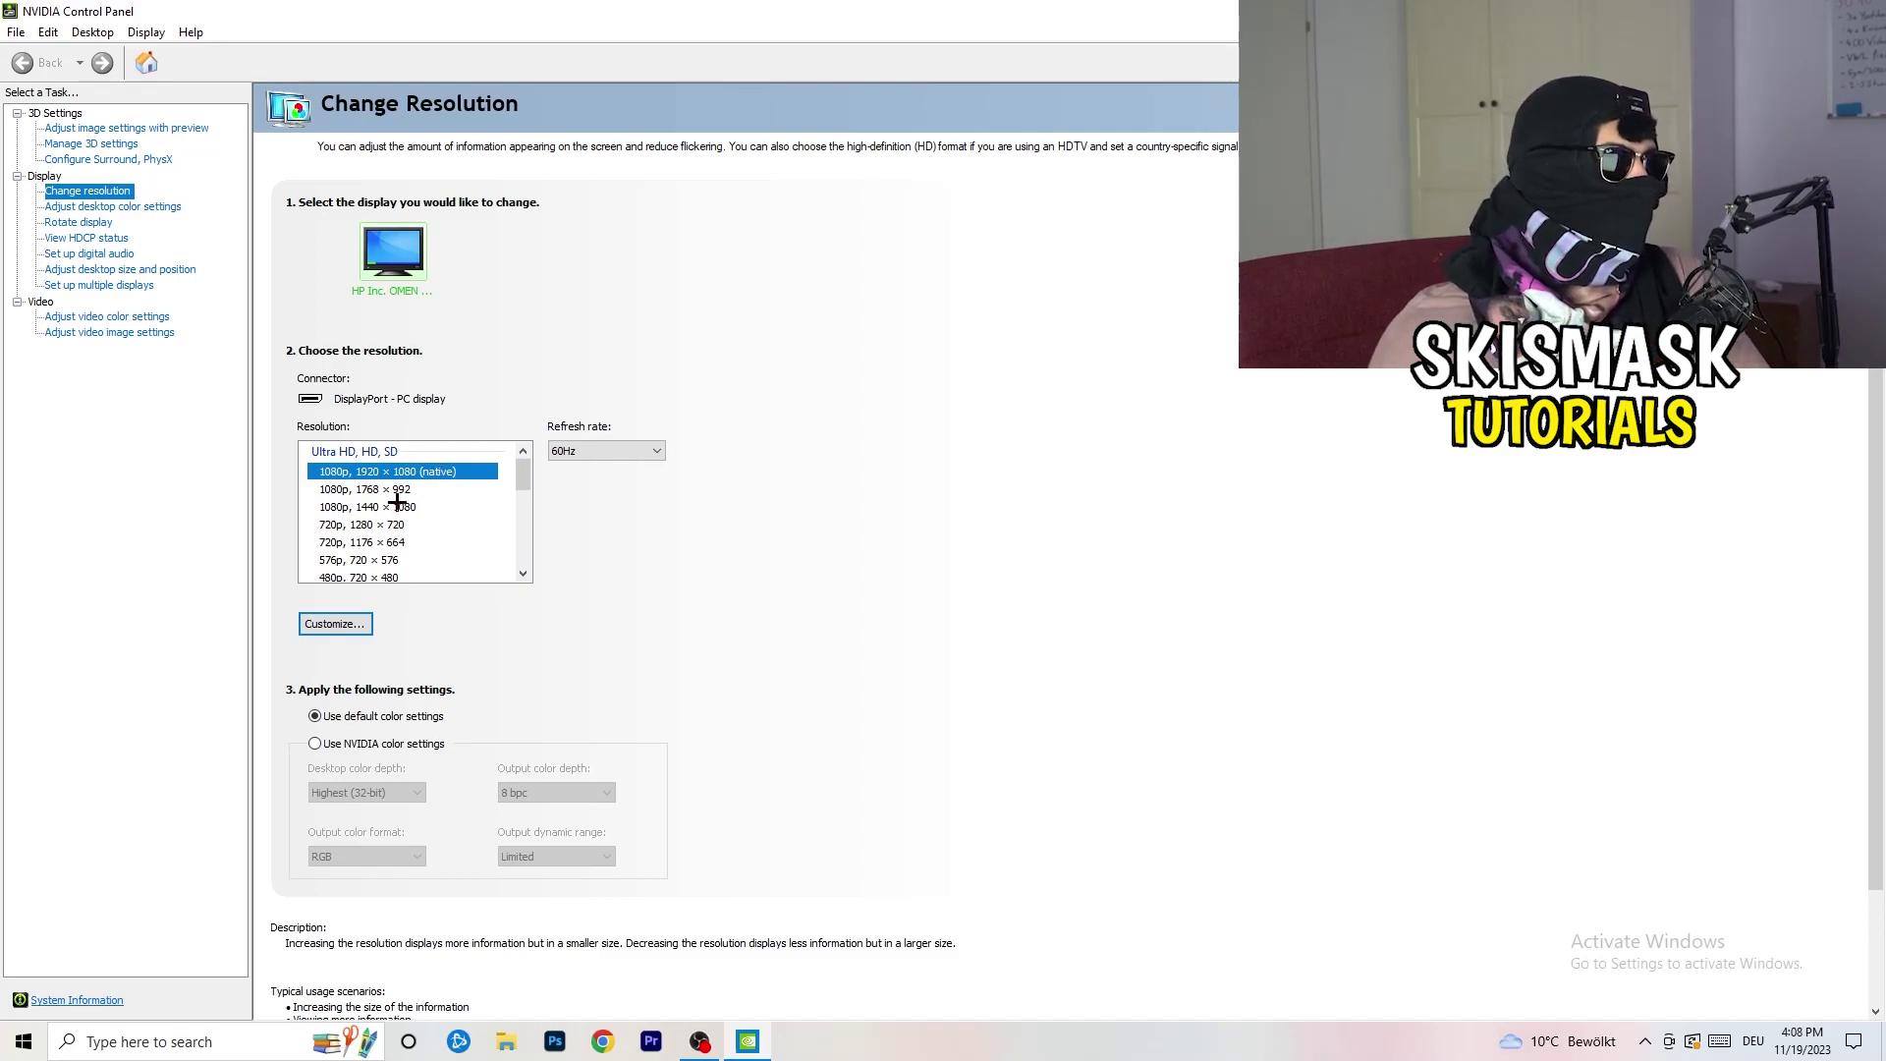
left_click(98, 130)
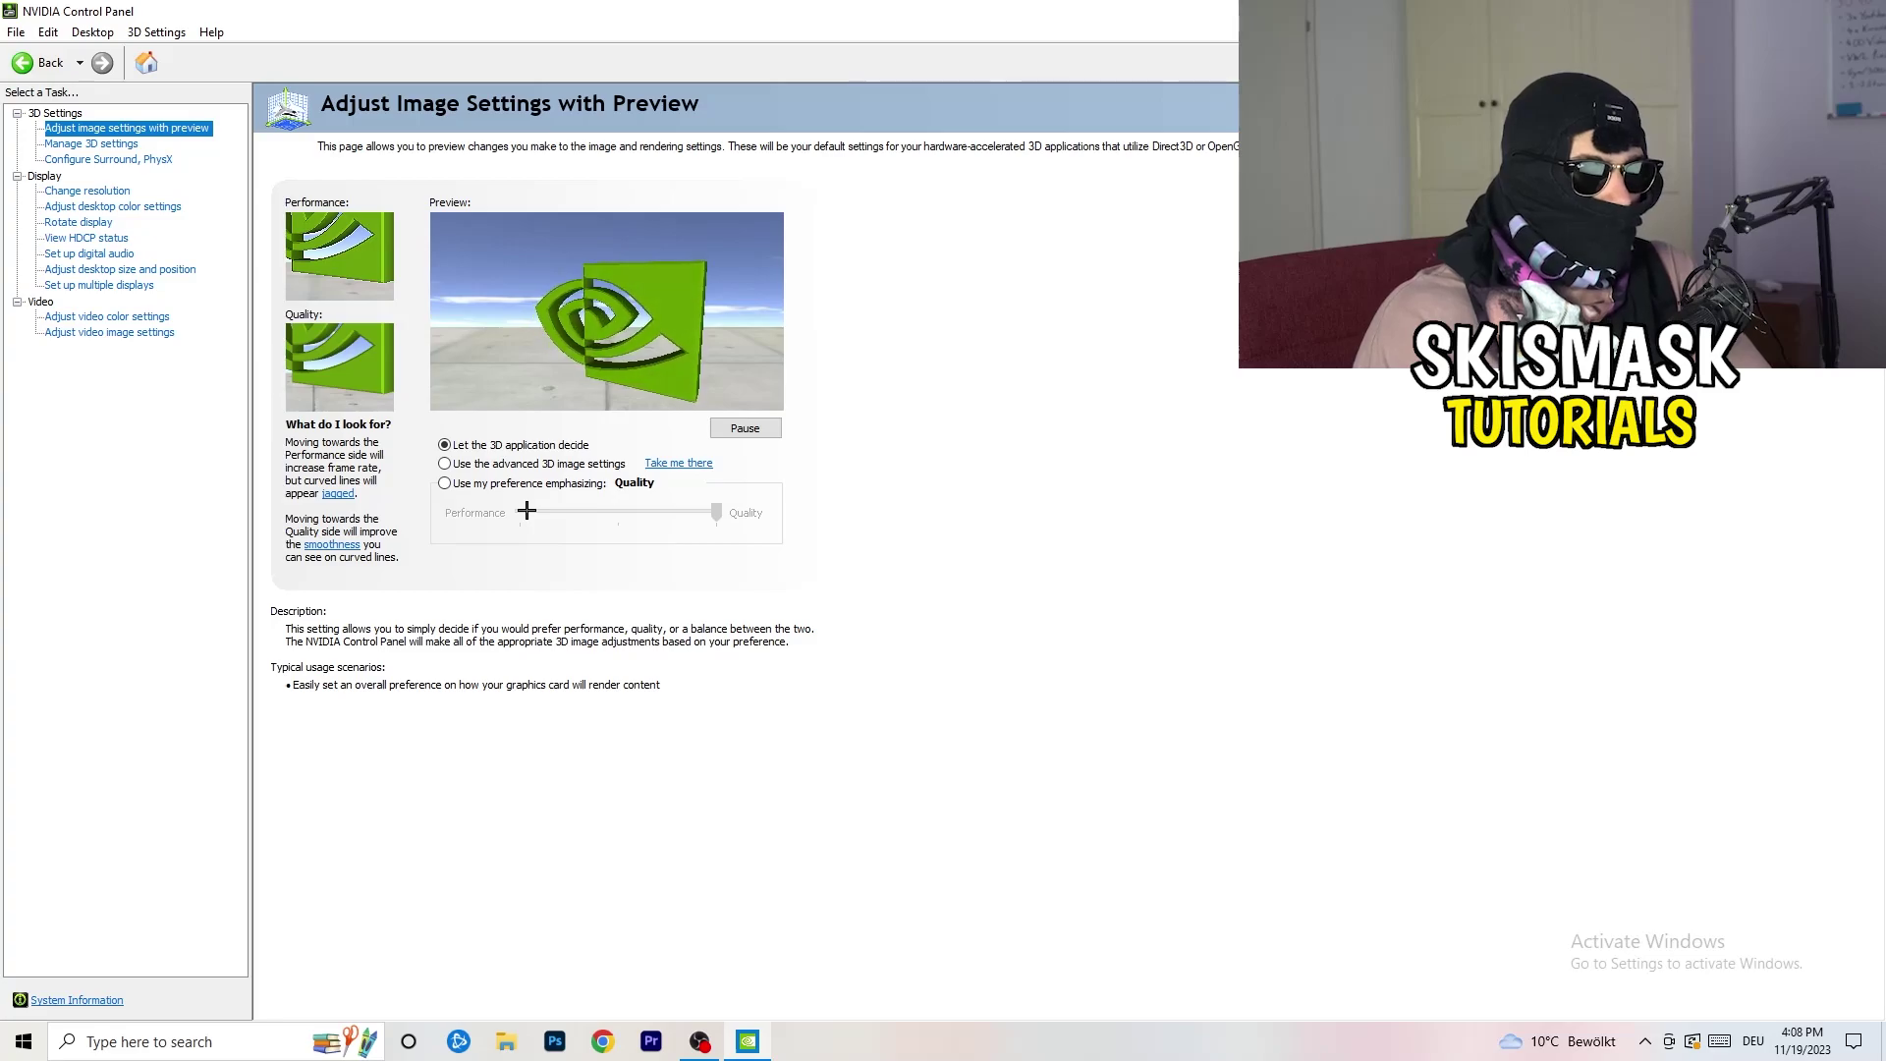
key("alt+F4")
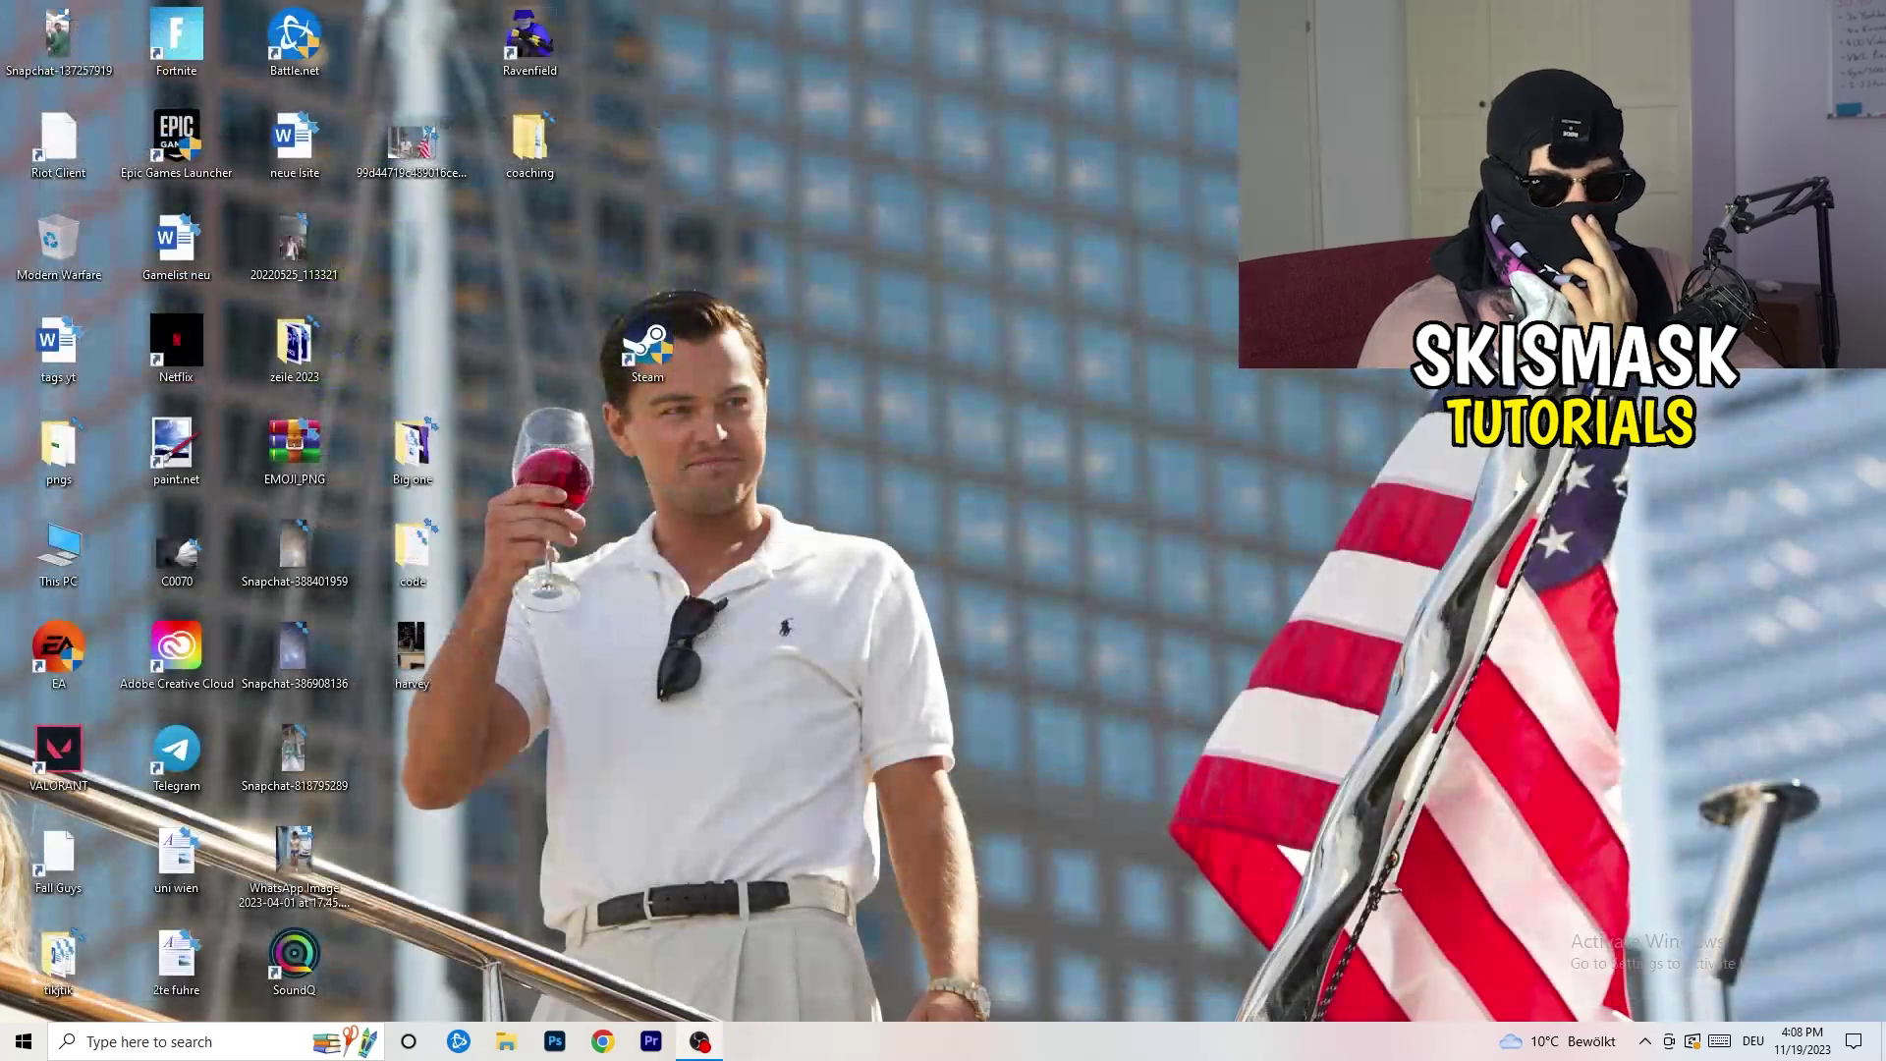